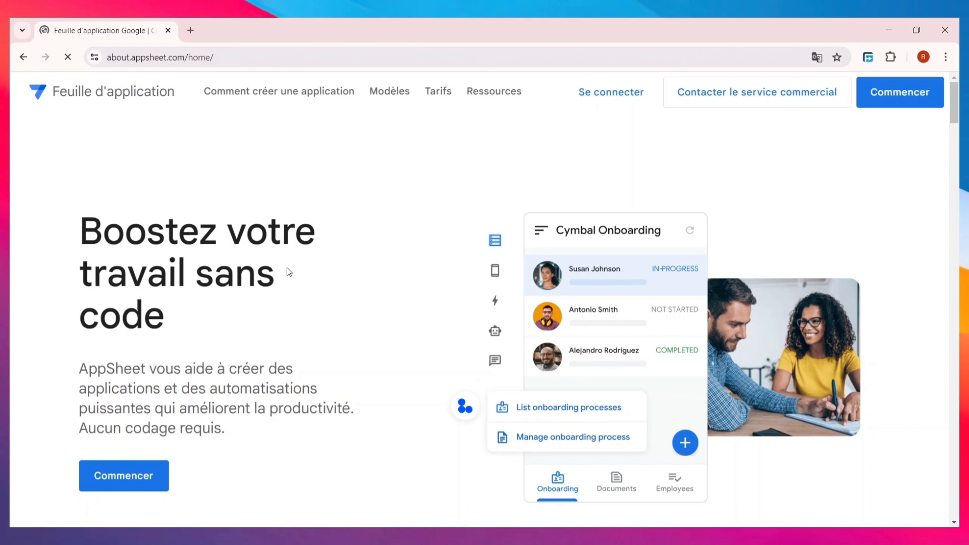
- Start from the AppSheet home page and sign in with the Google account
scroll(323, 320, down, 3)
scroll(336, 325, up, 1)
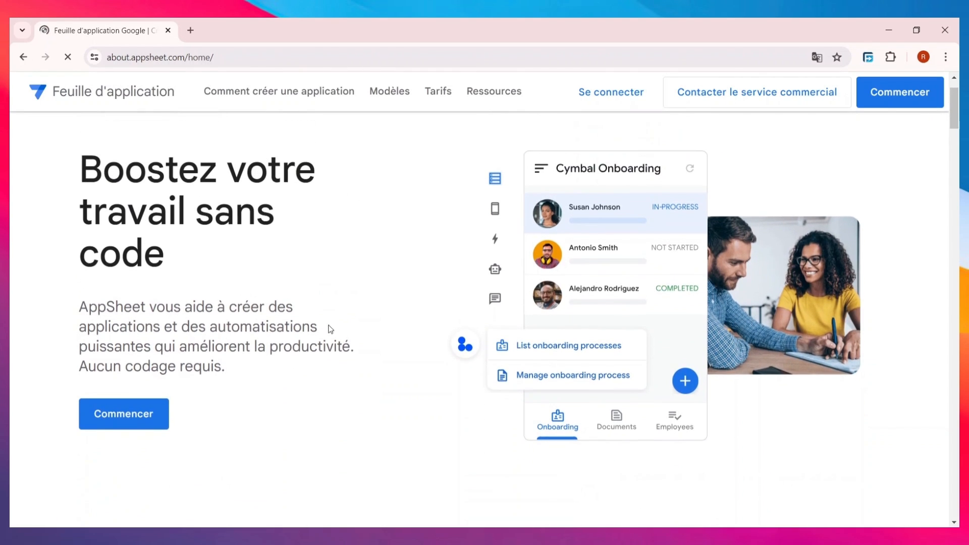
click(123, 424)
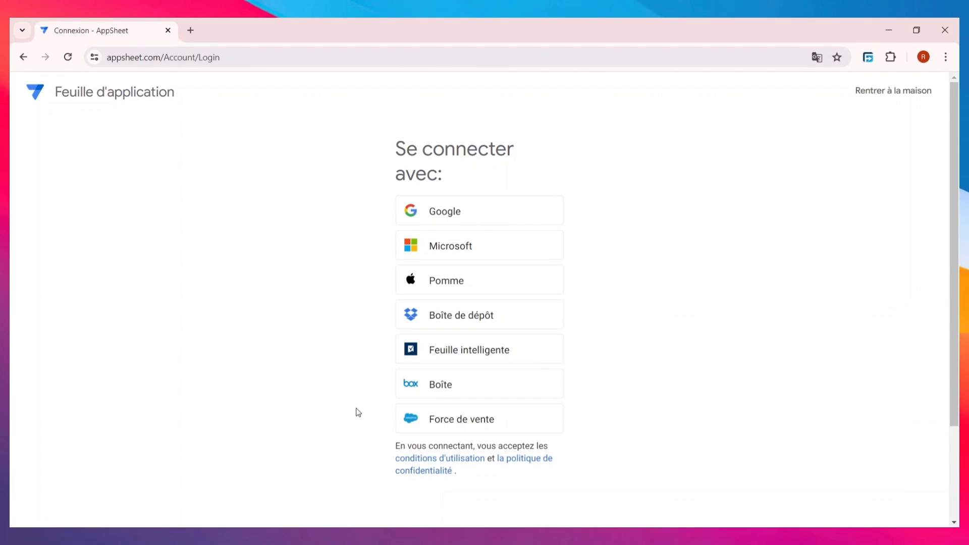
click(461, 211)
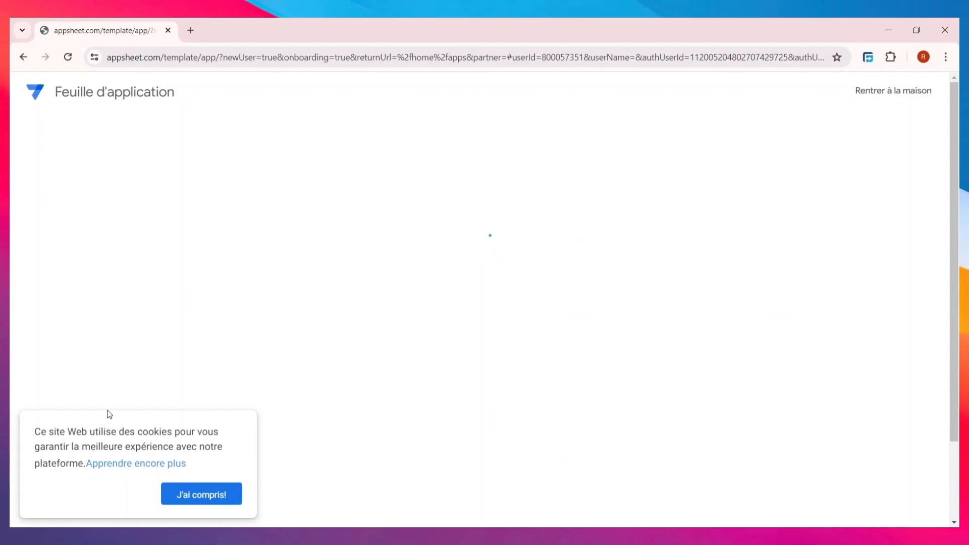
- Accept the cookie notice and dismiss the onboarding questionnaire without answering it
click(198, 494)
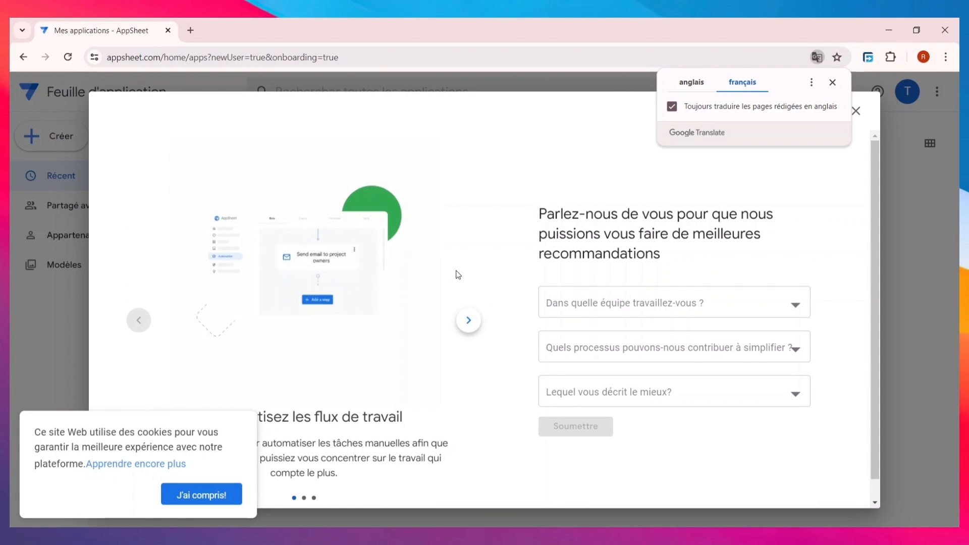
click(228, 496)
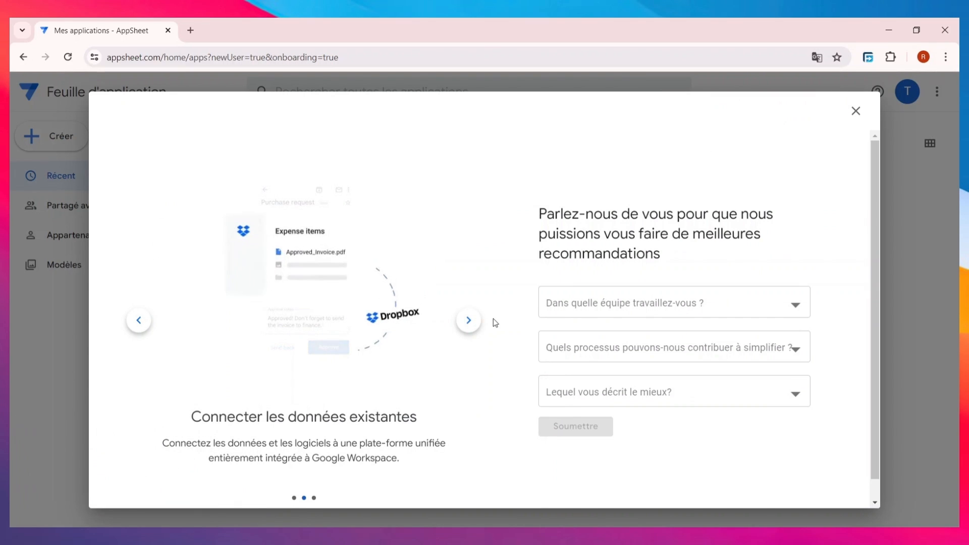
click(645, 309)
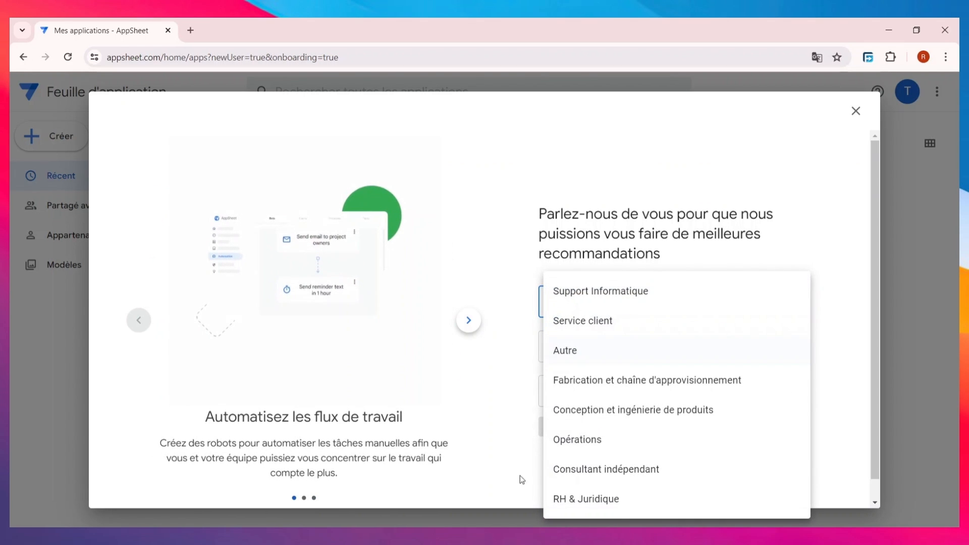
click(484, 254)
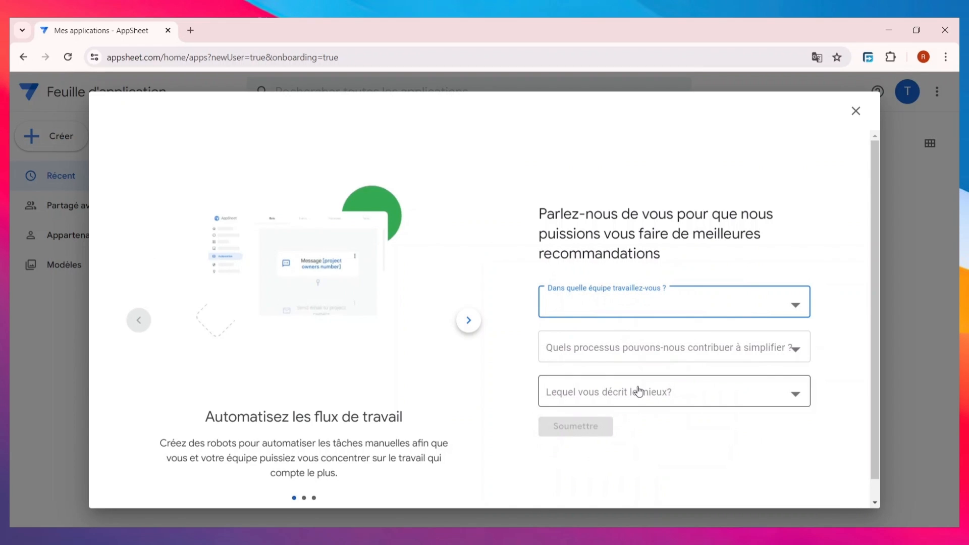
click(856, 112)
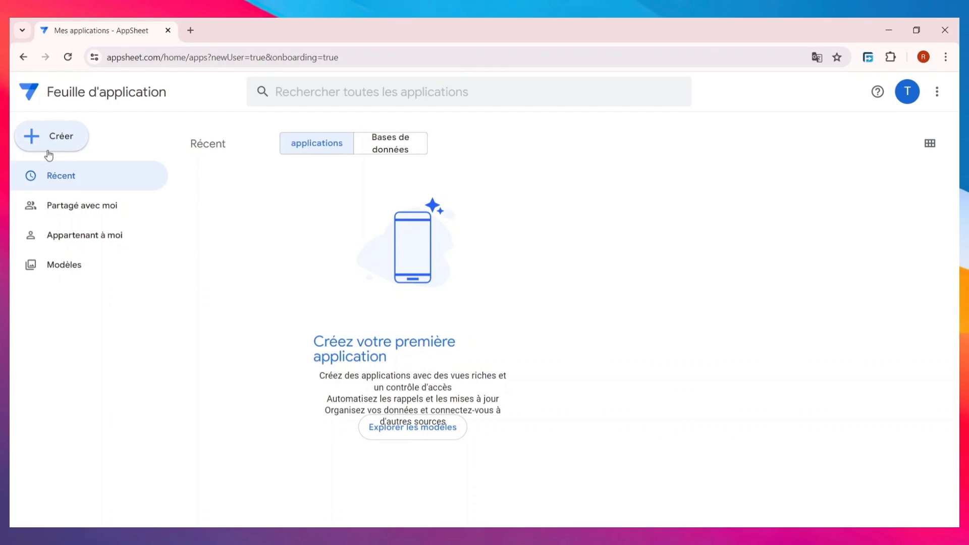
click(55, 137)
mouse_move(124, 178)
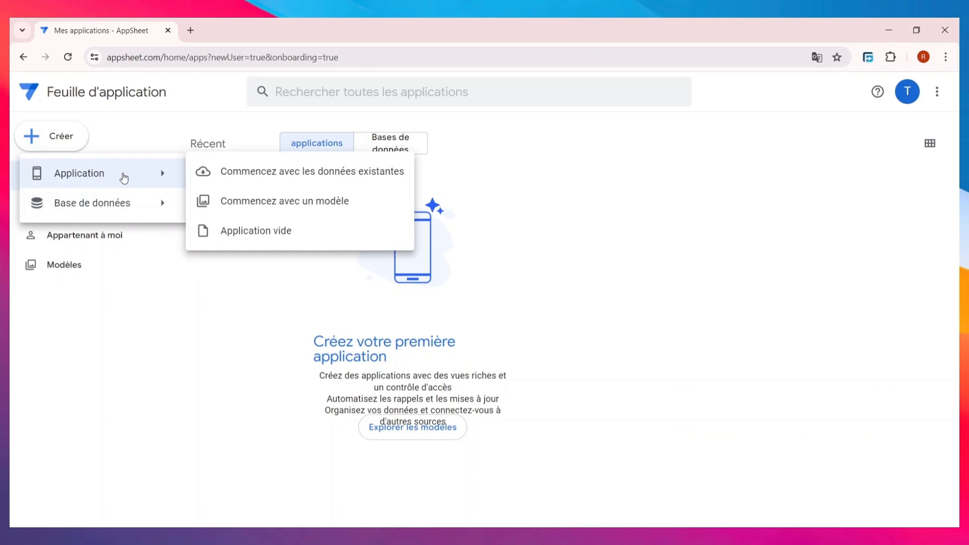
mouse_move(141, 212)
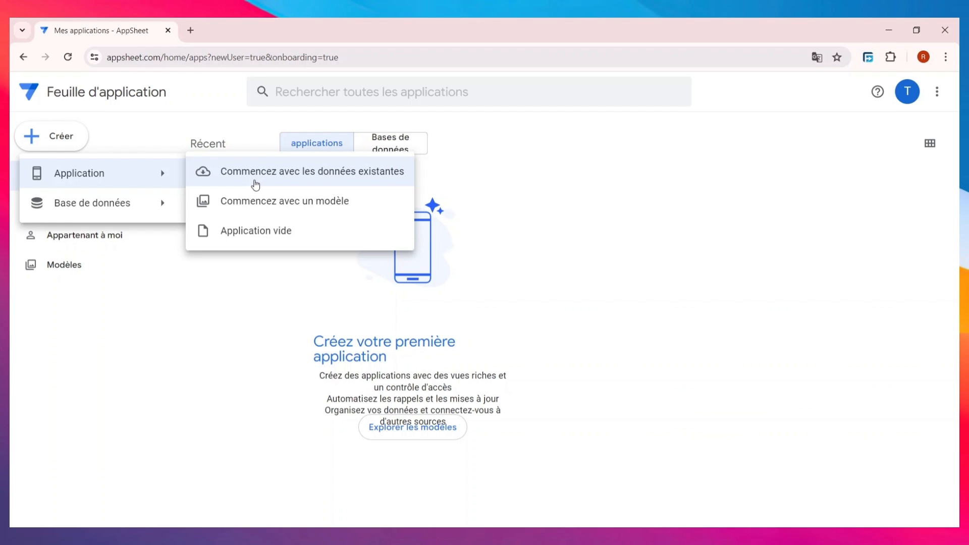
click(256, 186)
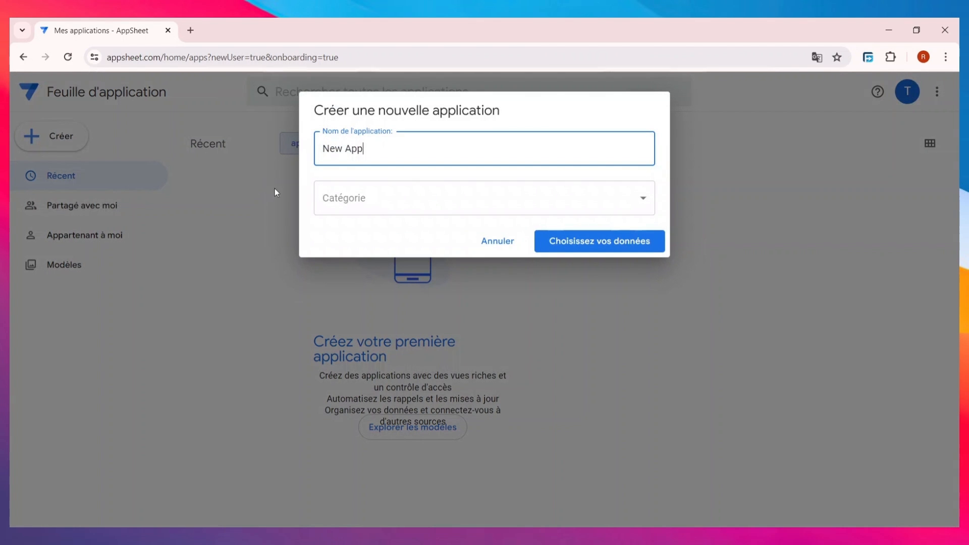
click(497, 241)
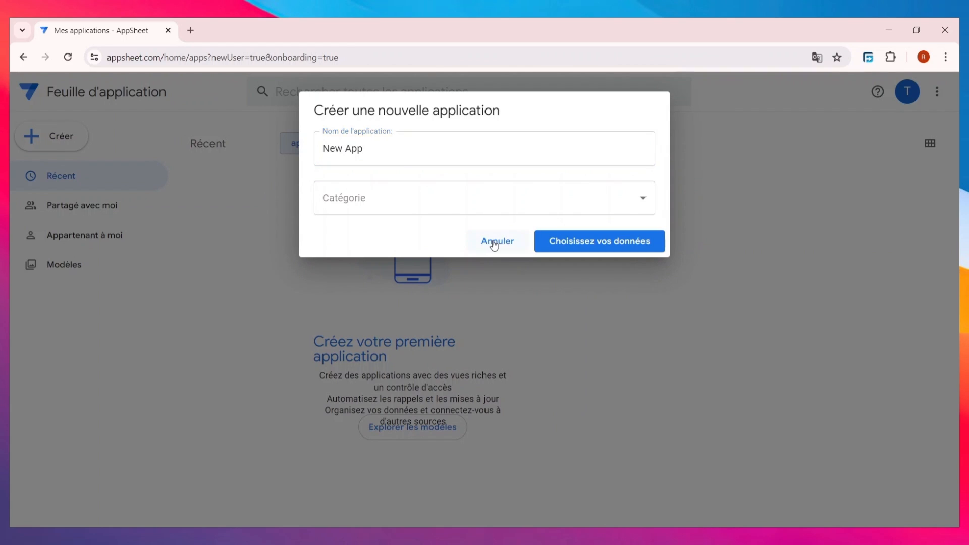
- Start a new application from a template and browse the template gallery
click(61, 137)
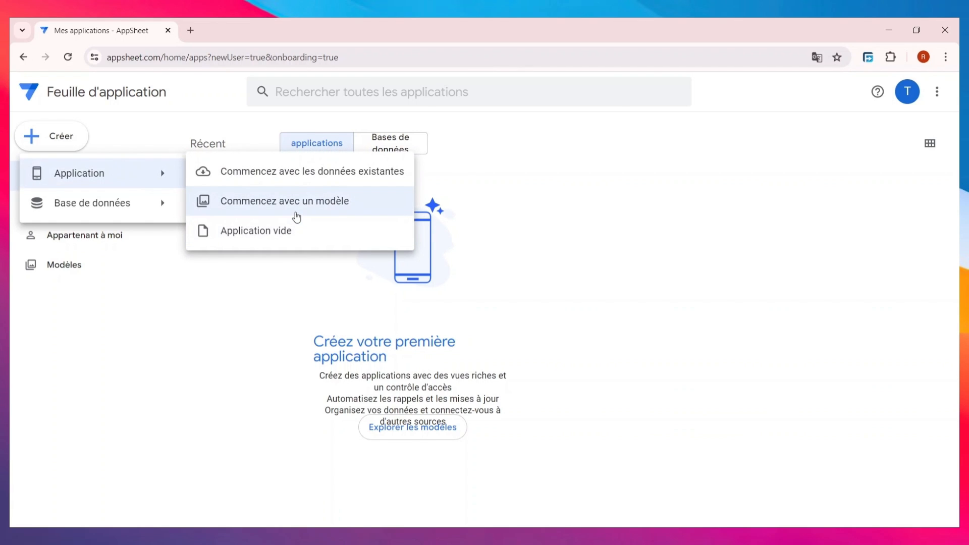
click(297, 217)
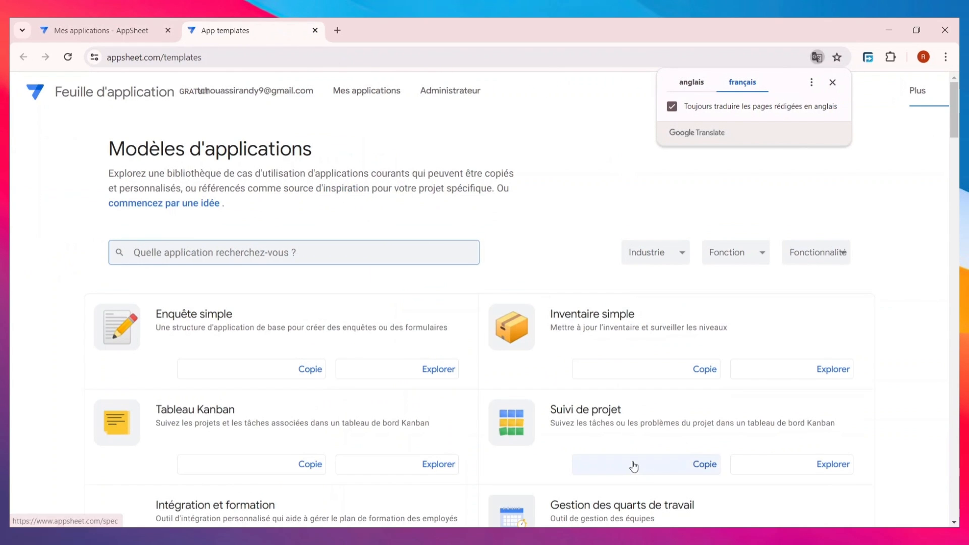
scroll(569, 404, down, 8)
scroll(573, 409, down, 4)
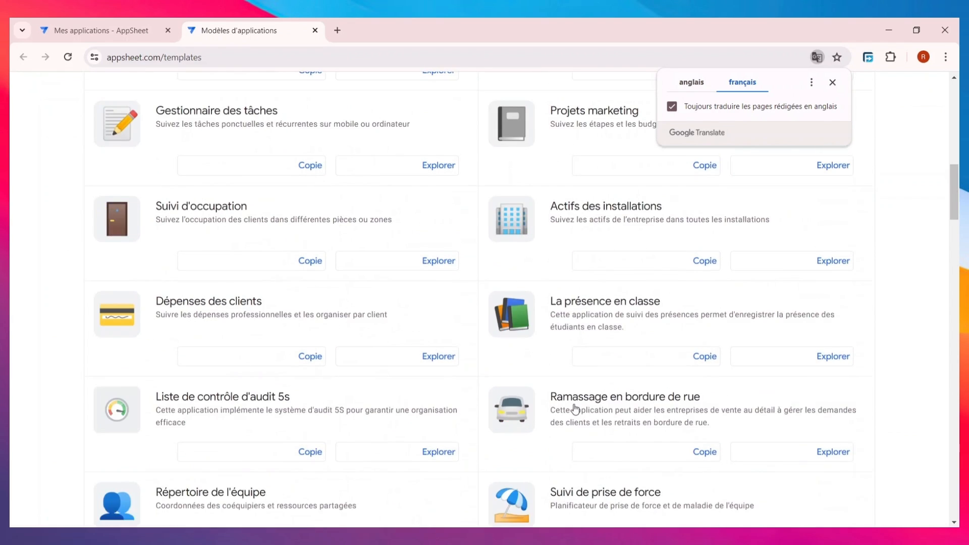
scroll(579, 407, up, 12)
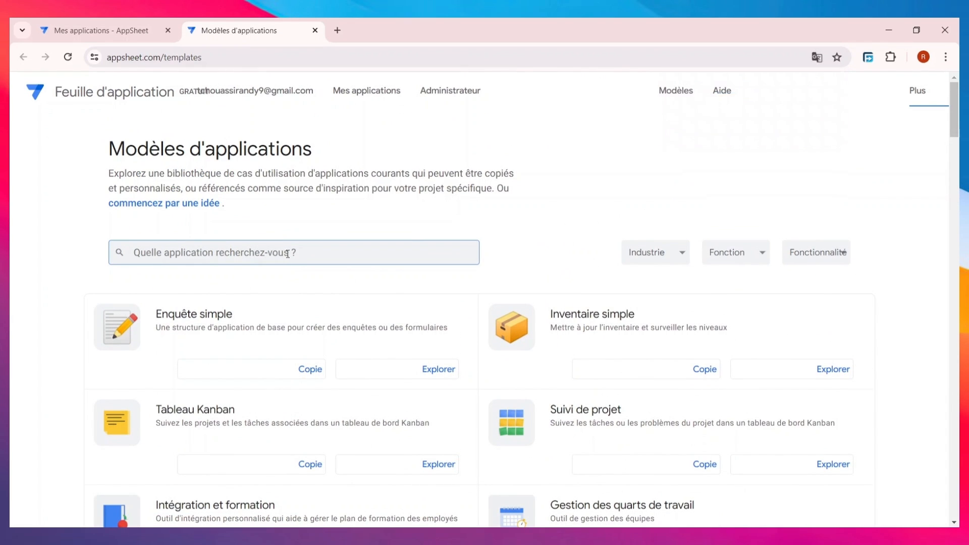
- Search the template gallery for "tableau" and look through the results
text(tableau)
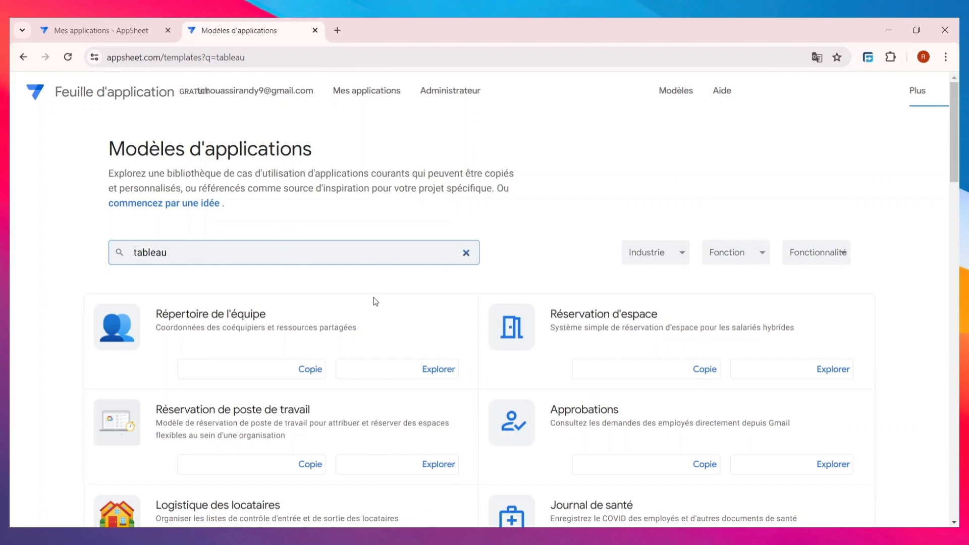
scroll(323, 328, down, 5)
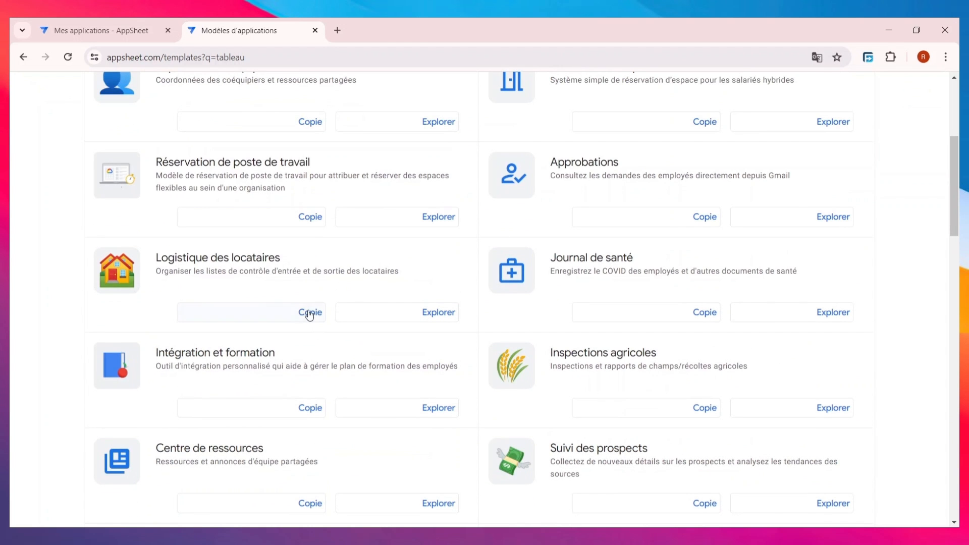
scroll(333, 288, up, 5)
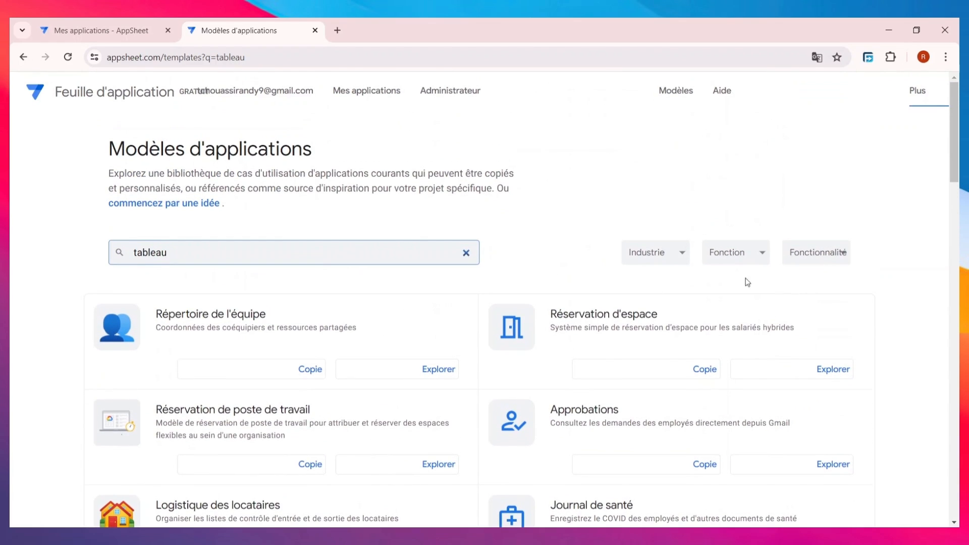
- Examine the industry and function options available for filtering the templates
click(665, 252)
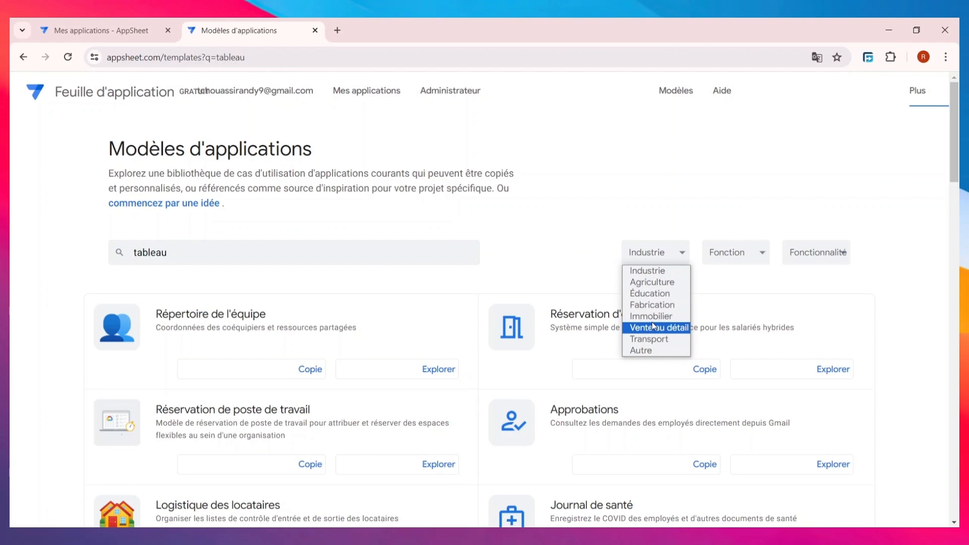
click(665, 298)
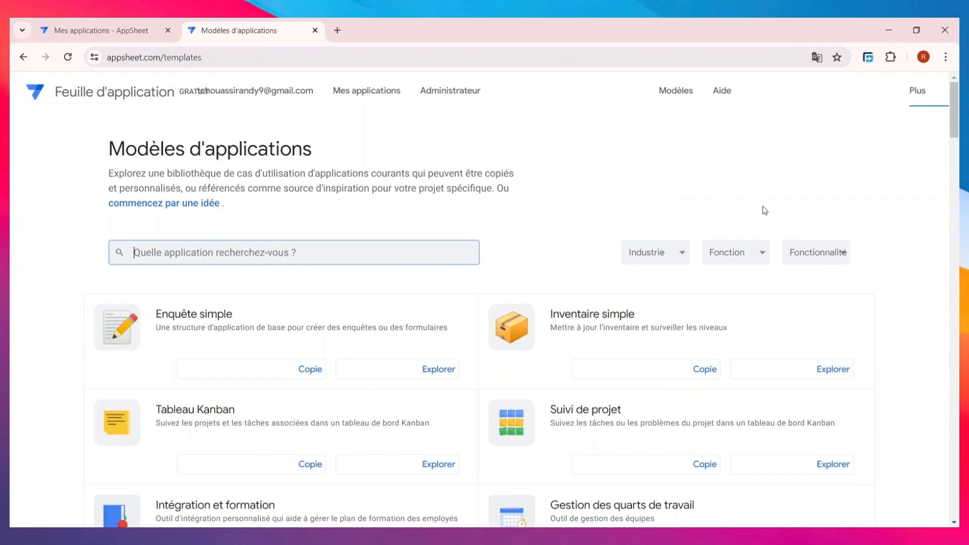
click(755, 259)
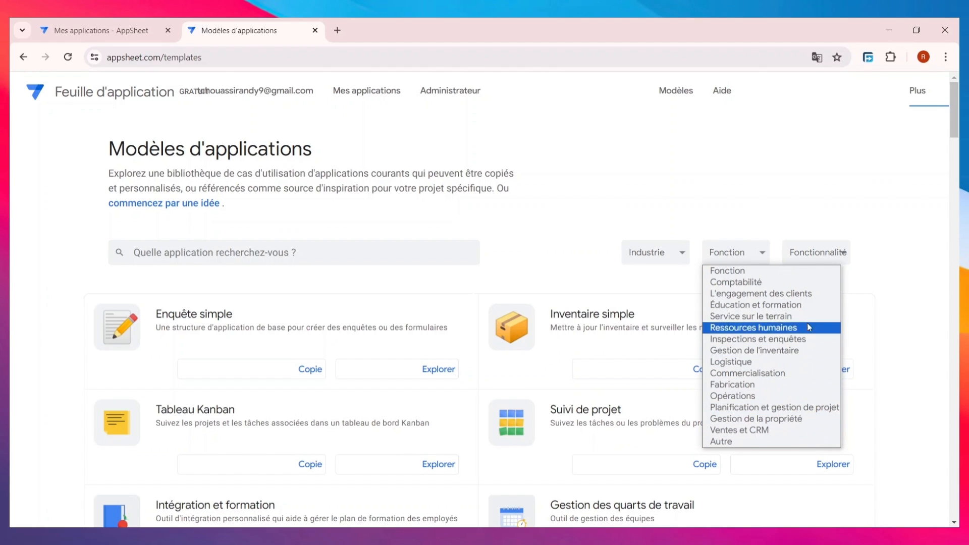
- Filter the templates by the Images feature and look through the matching ones
click(824, 253)
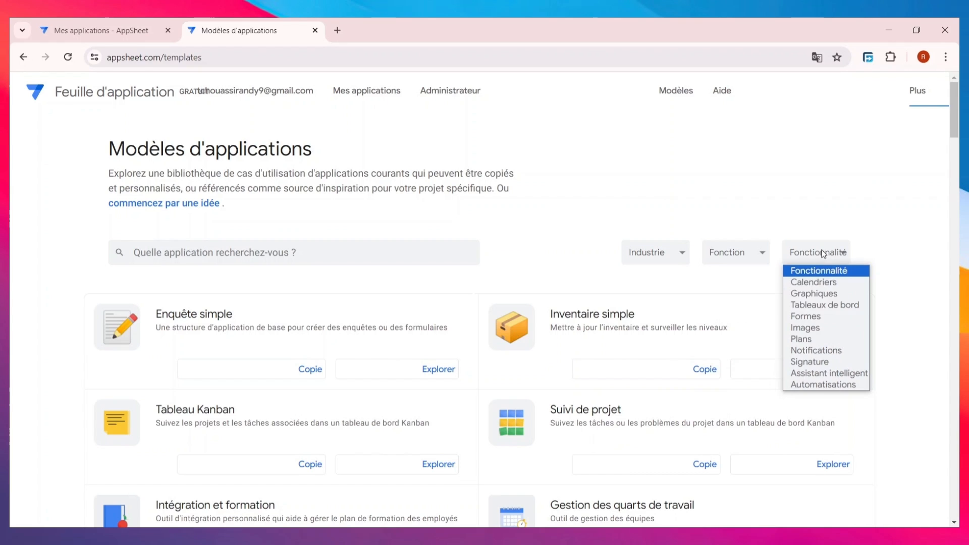
click(809, 327)
scroll(383, 443, down, 4)
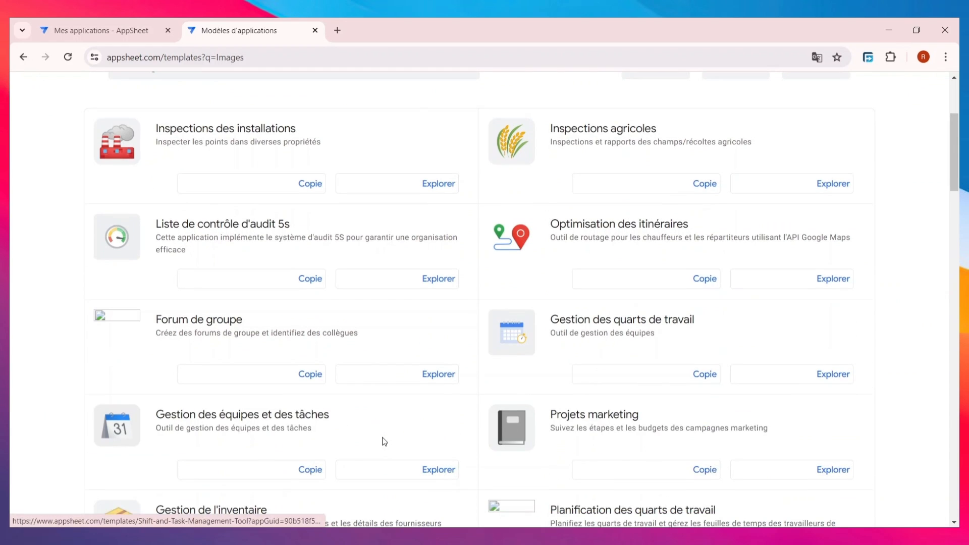
scroll(383, 442, up, 4)
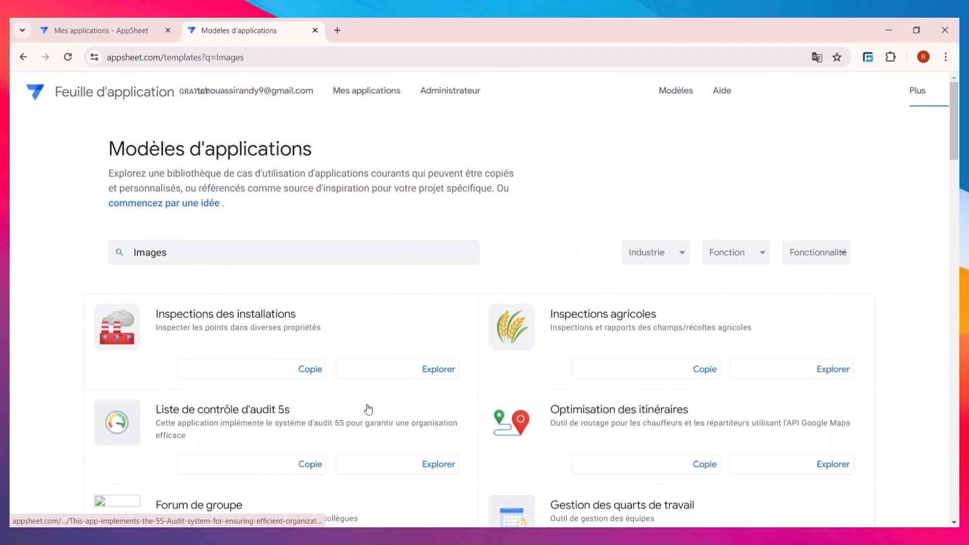
- Filter the templates by the Calendriers feature and open the page of the Tableau Kanban template
scroll(377, 420, down, 9)
scroll(450, 388, up, 10)
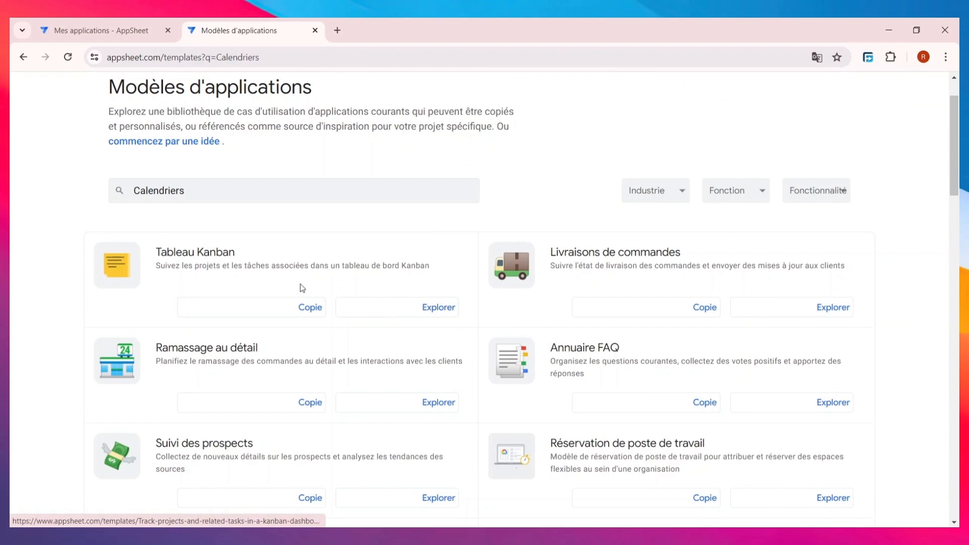
click(405, 318)
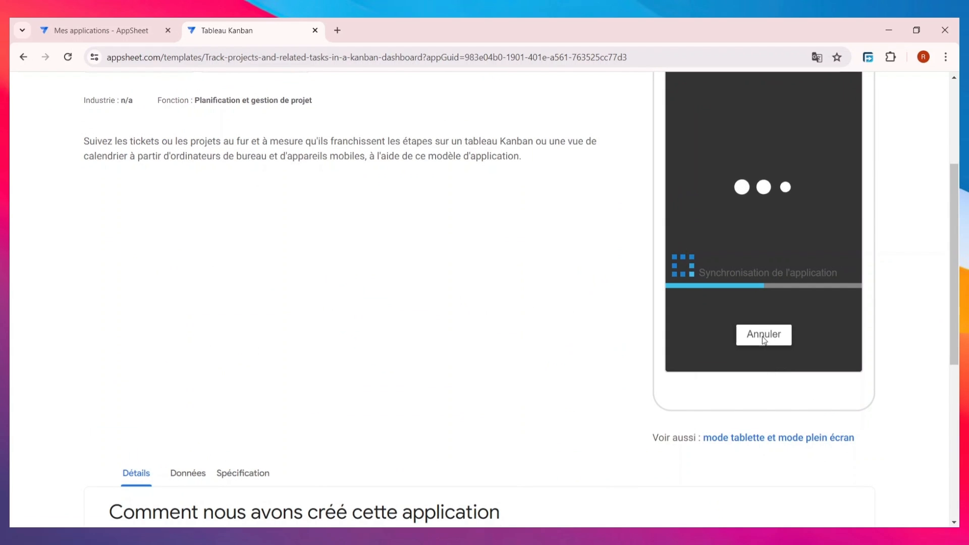
- Examine the Kanban template's live app preview and the details on how it was built
scroll(762, 336, up, 4)
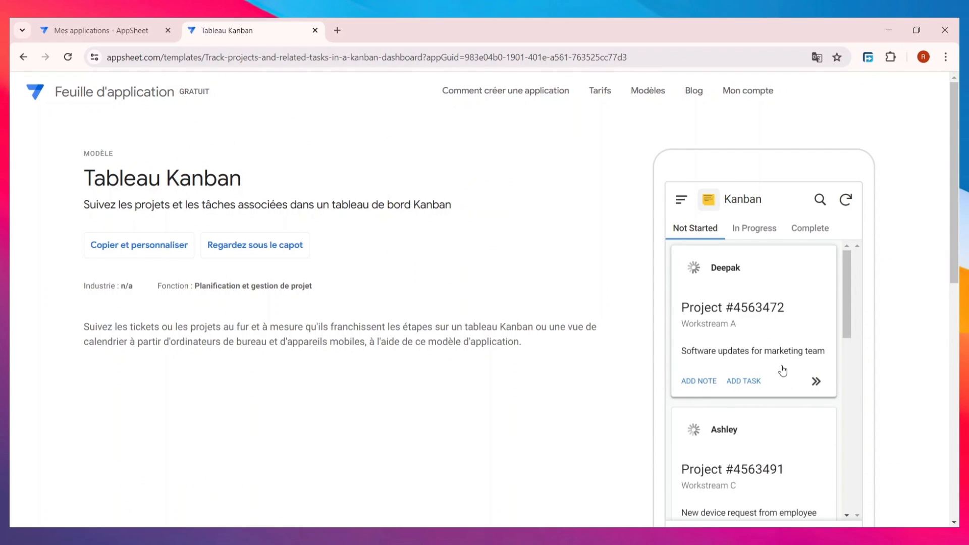
scroll(783, 371, down, 2)
scroll(778, 376, up, 1)
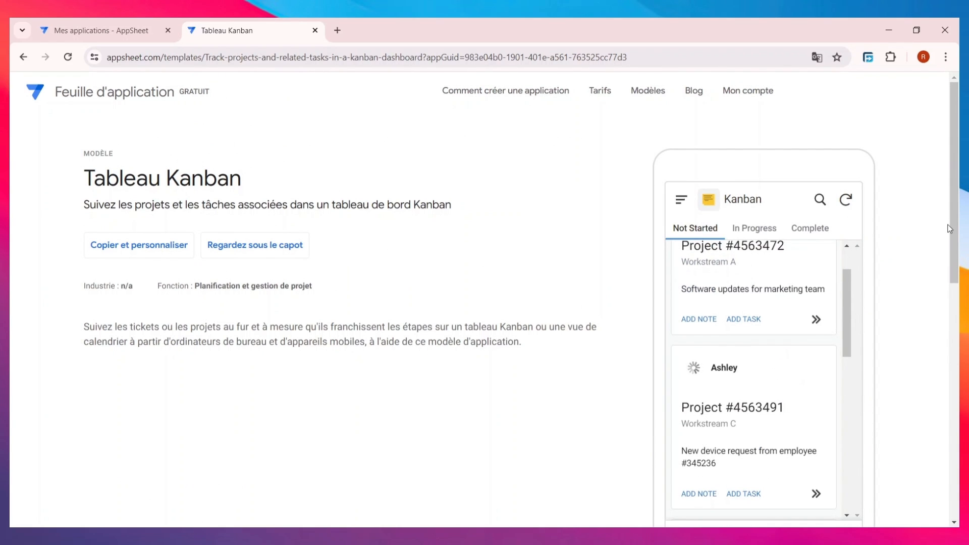
scroll(949, 250, down, 3)
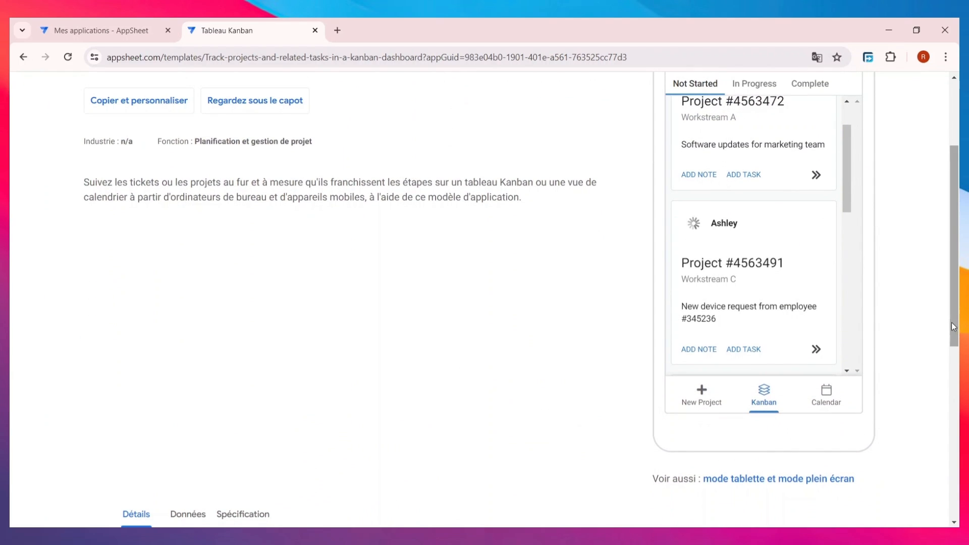
scroll(519, 392, down, 5)
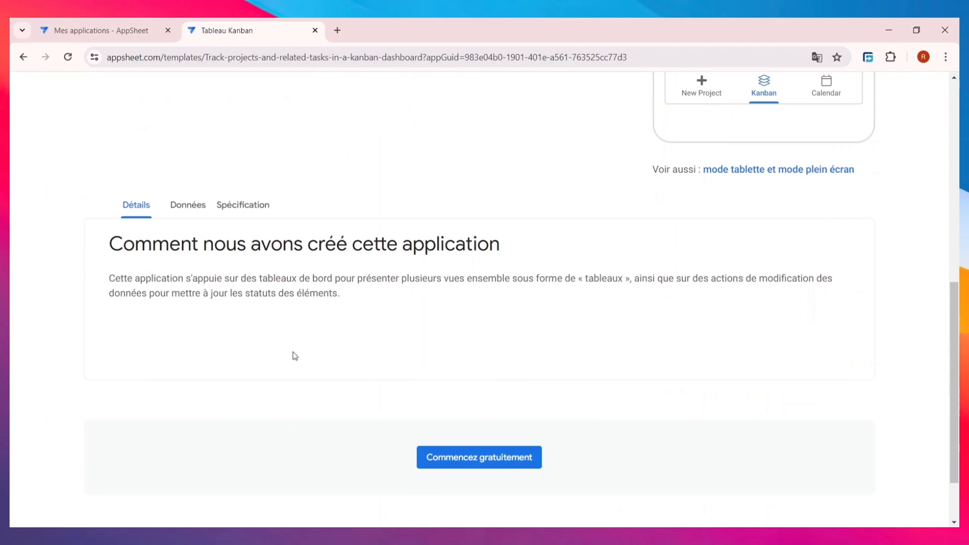
- Review the Kanban template's data tables and its specification diagram
click(180, 212)
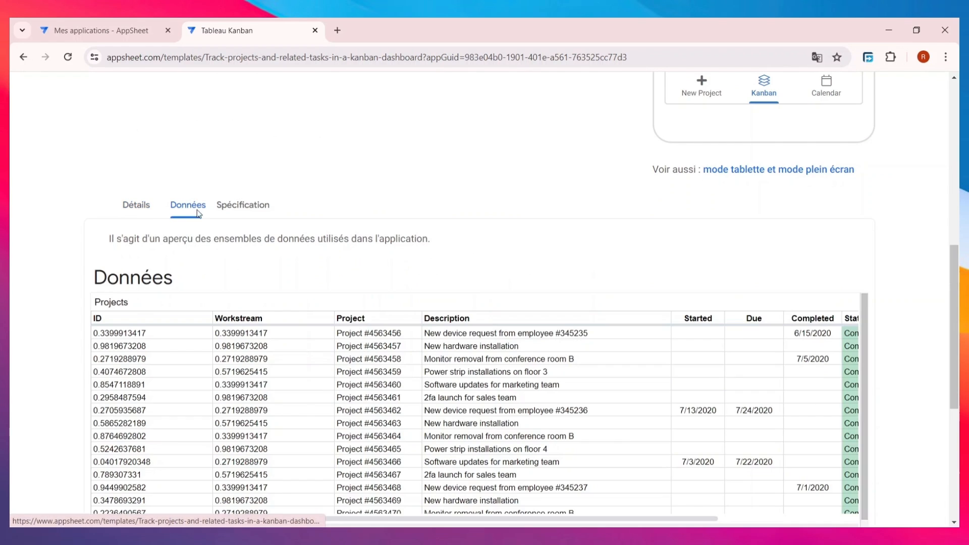
click(236, 203)
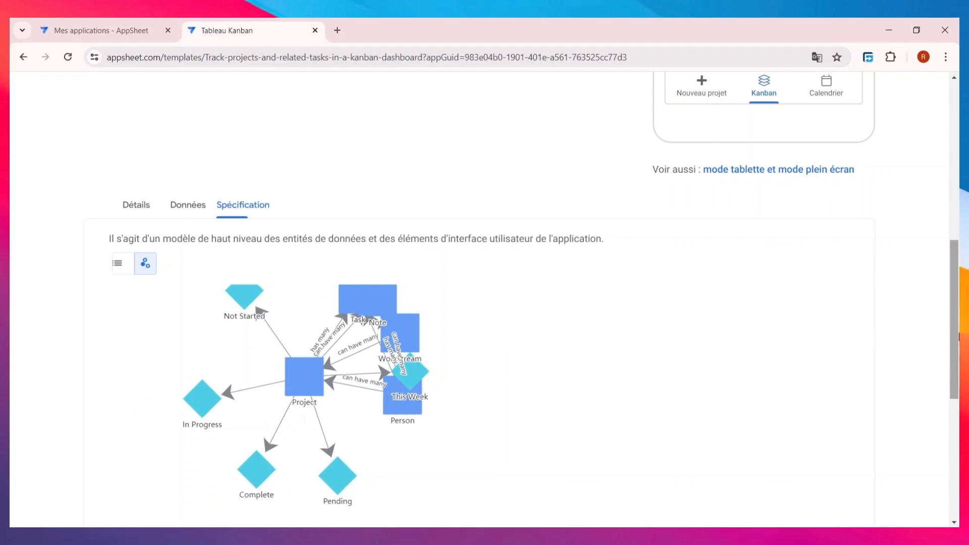
scroll(959, 336, down, 7)
scroll(919, 428, up, 7)
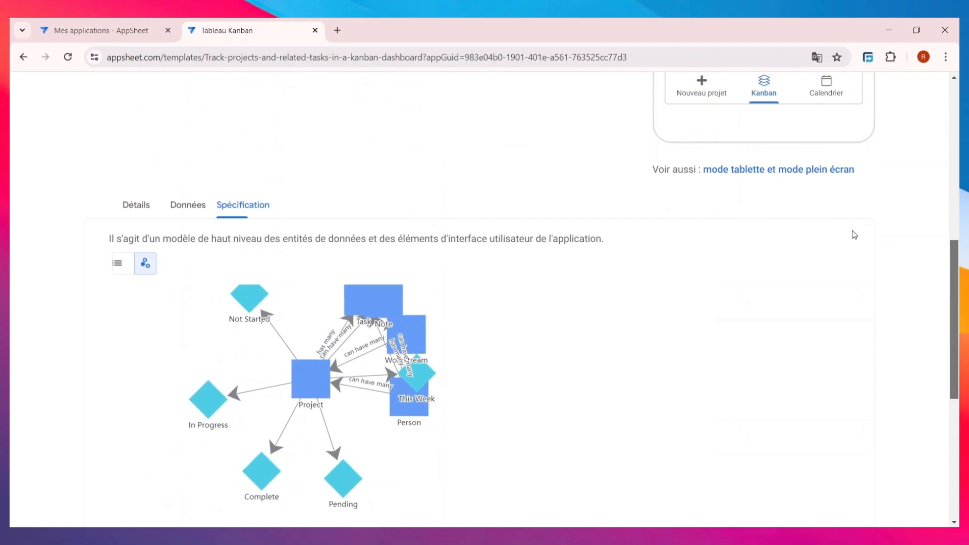
scroll(855, 235, up, 8)
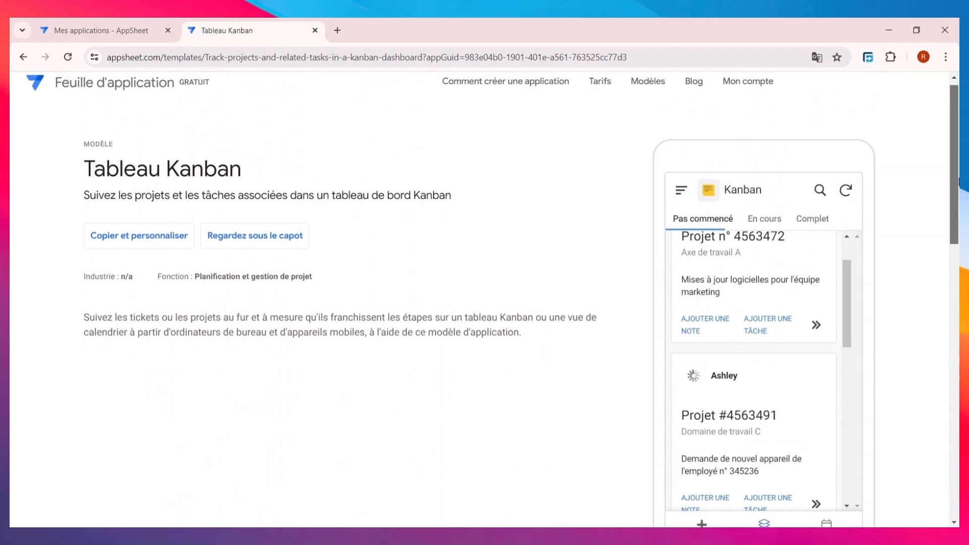
- Copy the Kanban template as a new app named "tableau de projet", keeping the category Planification et gestion de projet
click(150, 244)
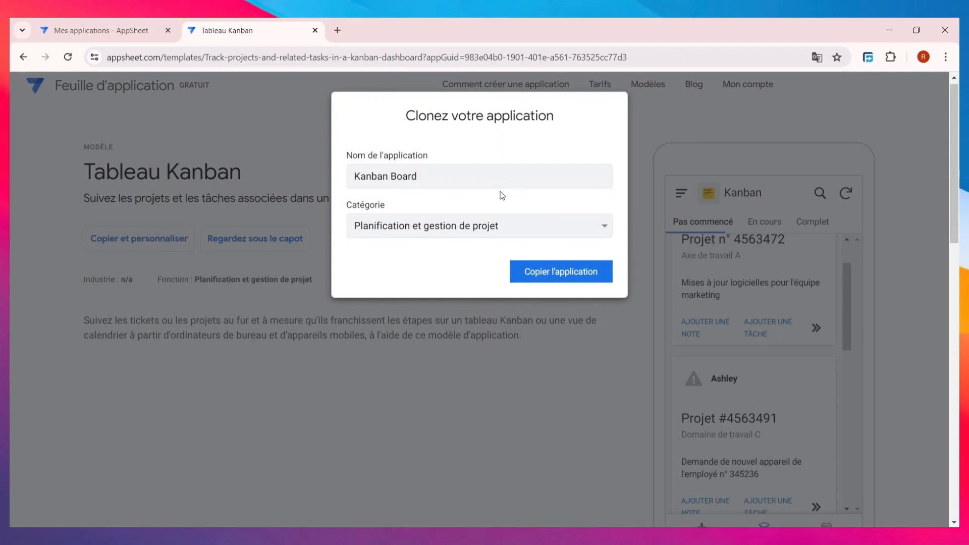
click(450, 183)
key(ctrl+shift+Left)
key(ctrl+shift+Left)
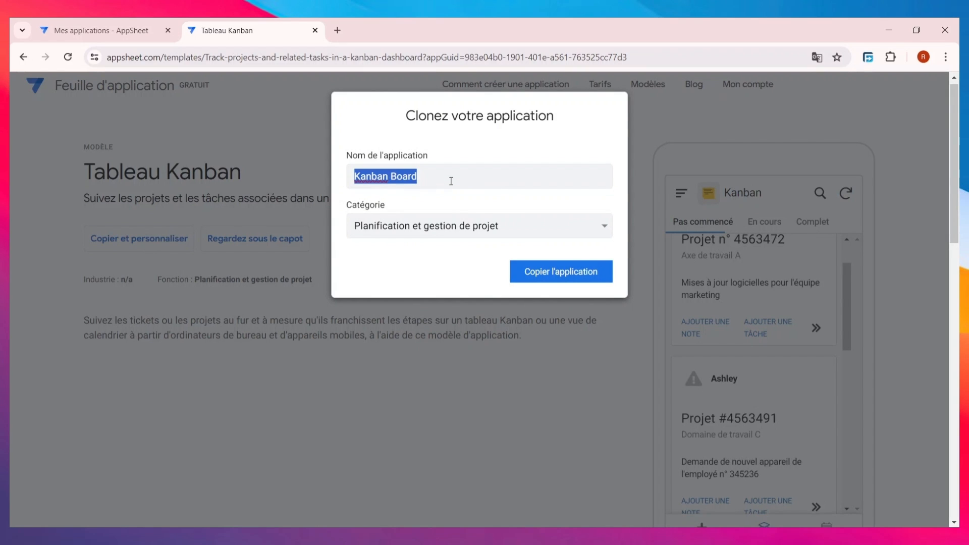
key(BackSpace)
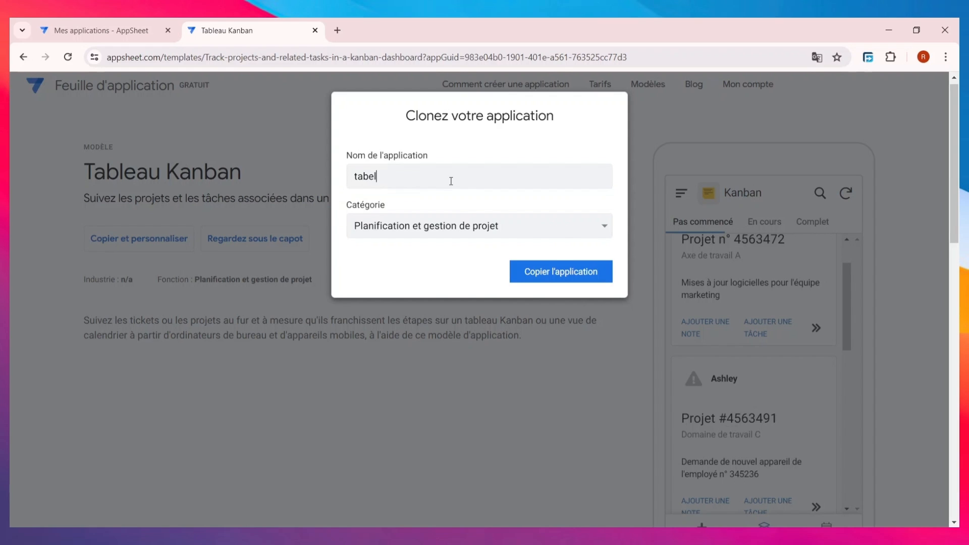
text(tabel)
key(BackSpace)
key(BackSpace)
text(leau de projet)
click(556, 269)
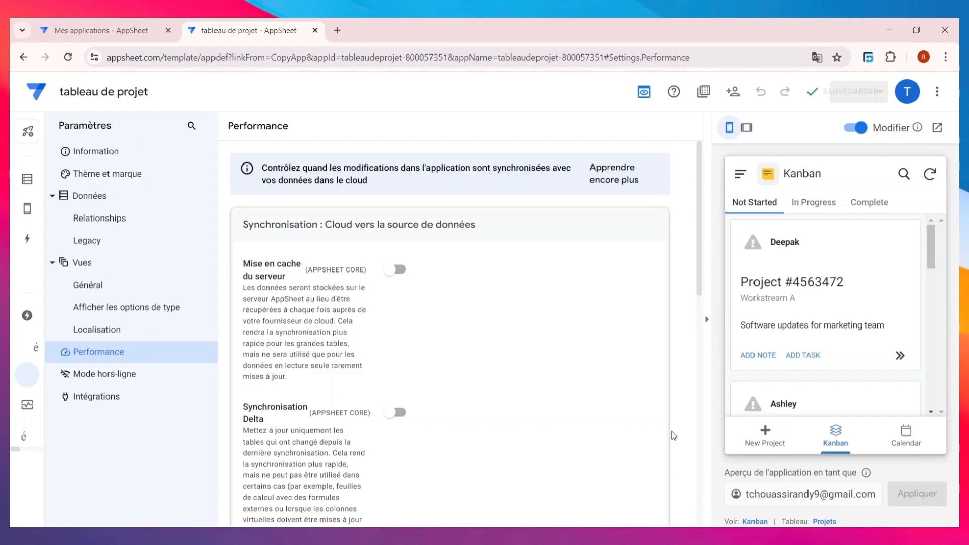
- Look through the project cards in the app preview and open the Not Started view for editing
scroll(840, 297, down, 15)
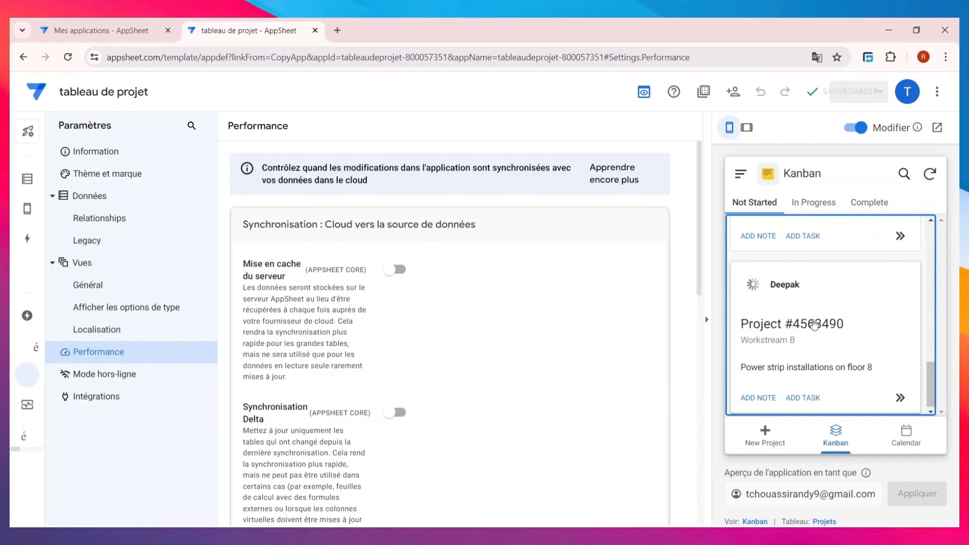
scroll(808, 343, up, 15)
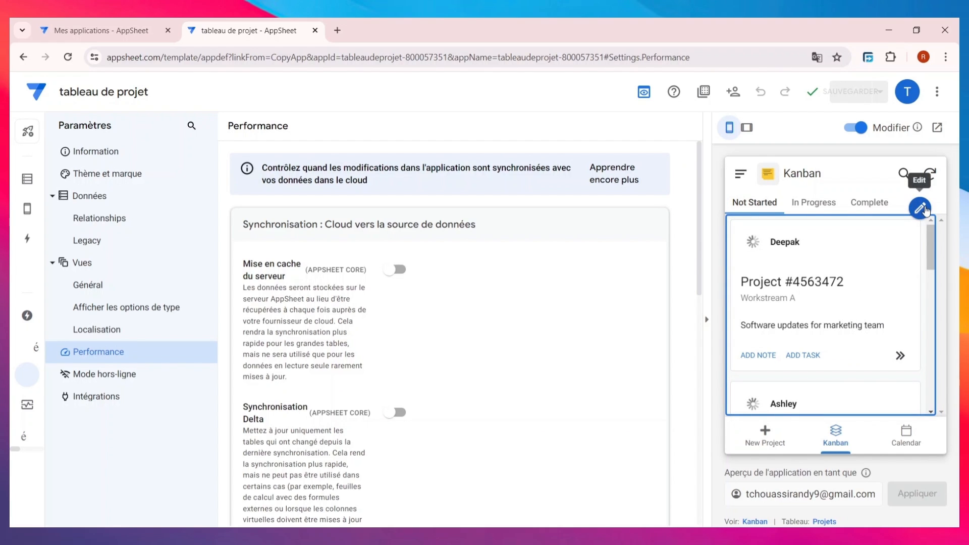
click(926, 210)
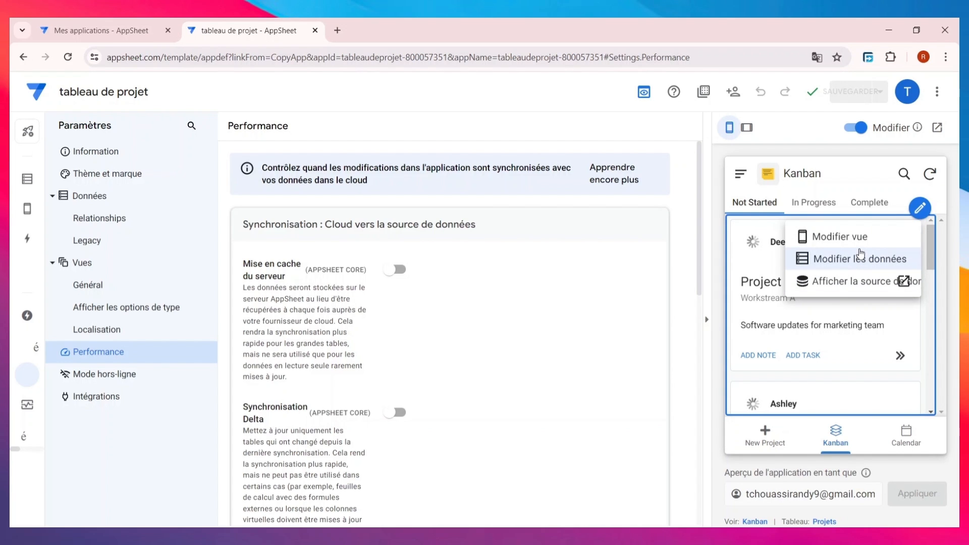
click(846, 244)
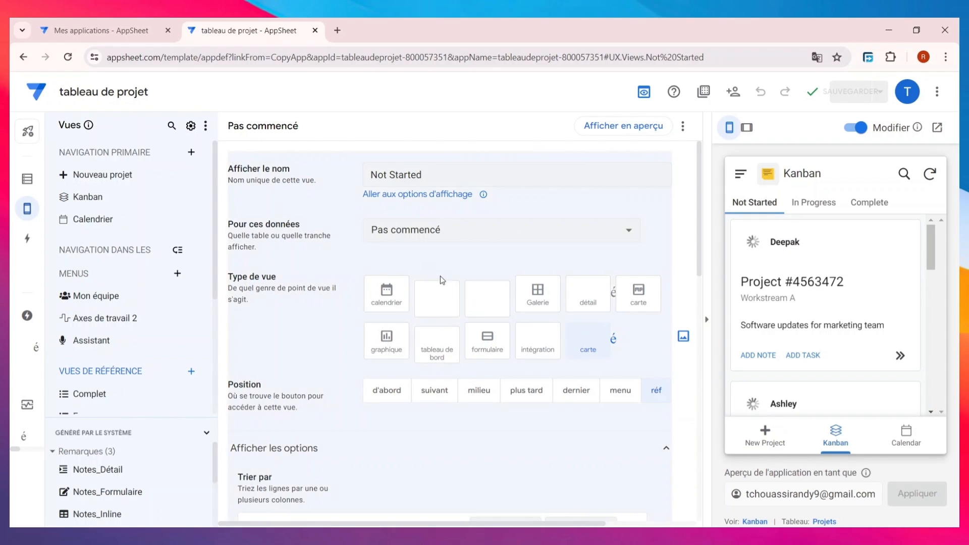
scroll(435, 323, down, 4)
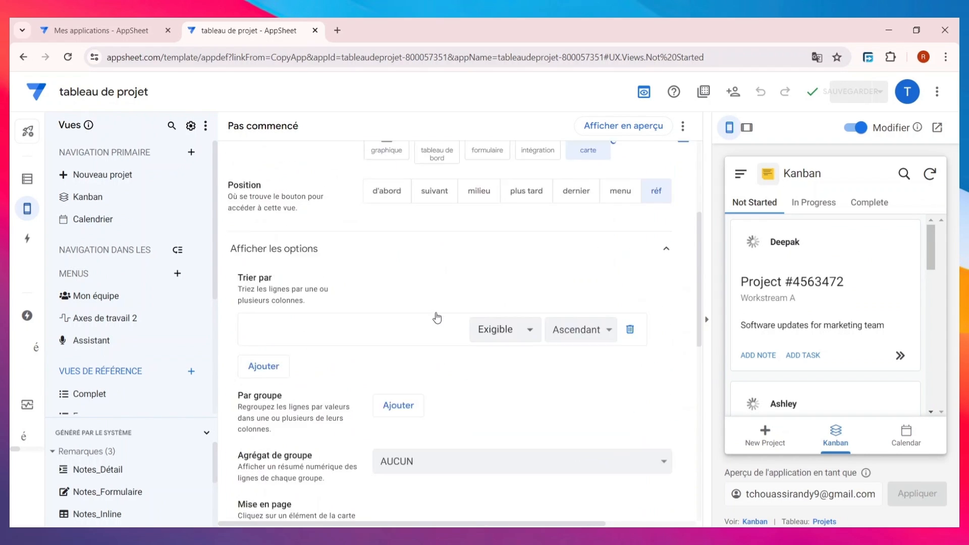
scroll(435, 318, up, 4)
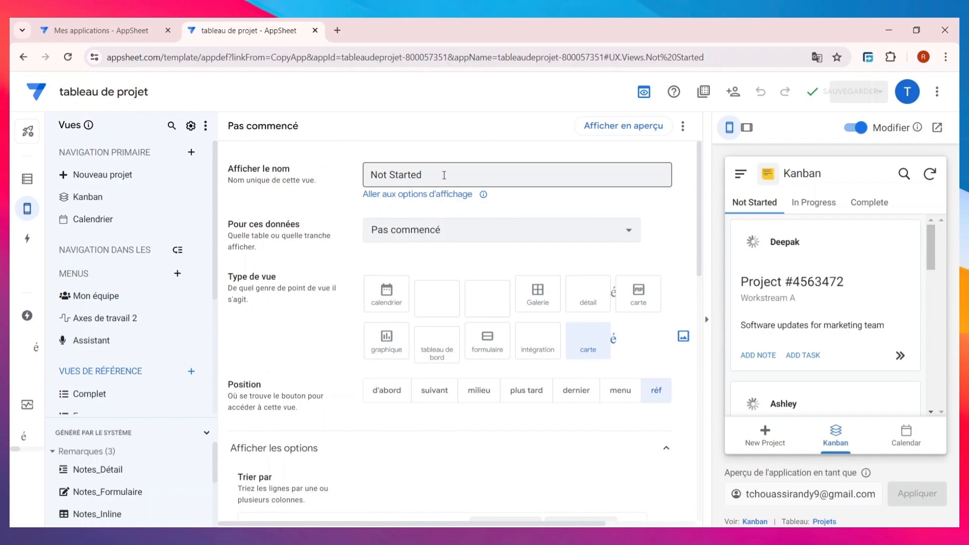
- Rename the Not Started view "a debuter" and keep Pas commencé as its data source
mouse_move(741, 217)
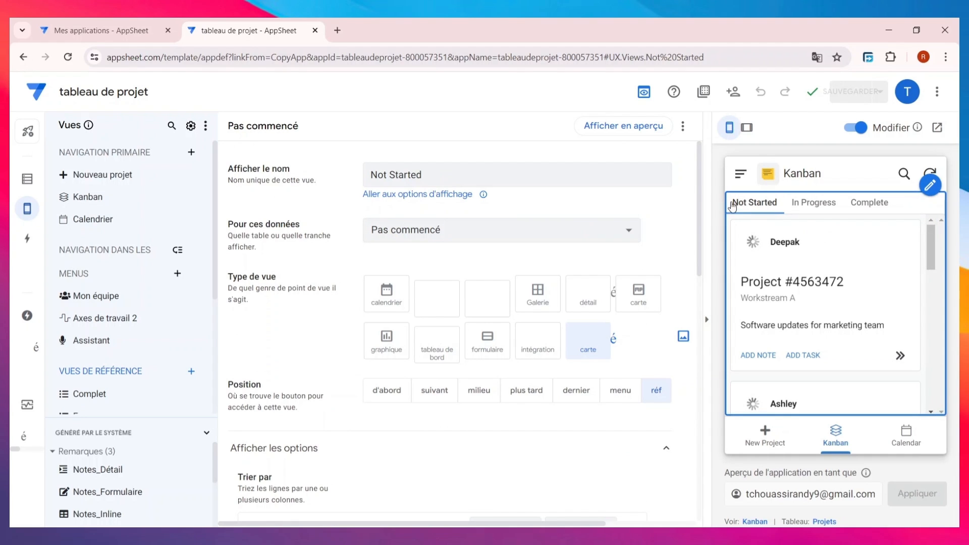
triple_click(471, 175)
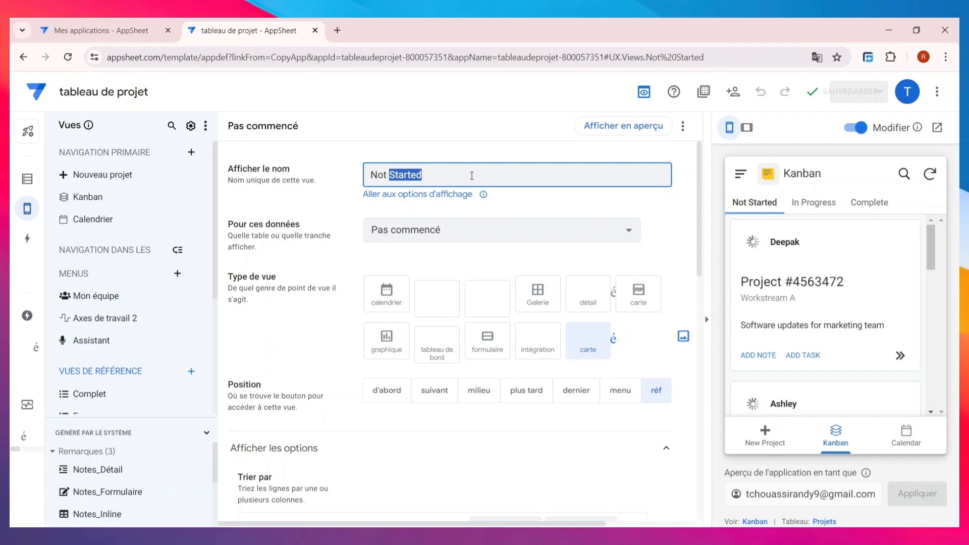
text(a d)
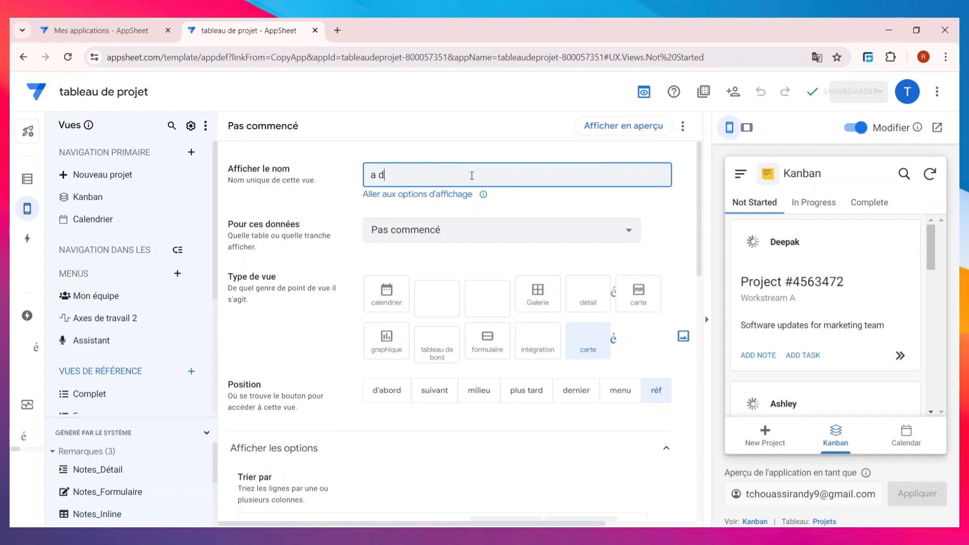
text(ebuter)
click(481, 235)
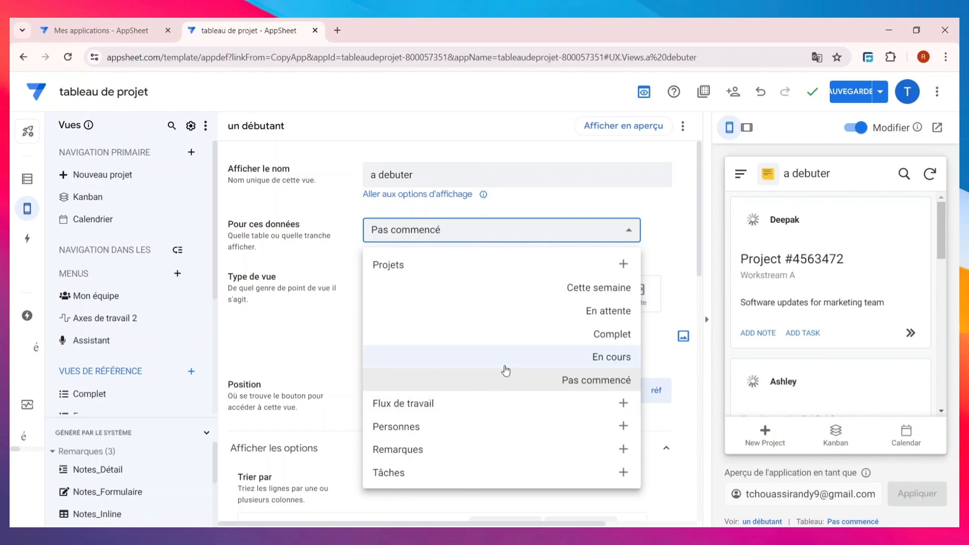
click(522, 382)
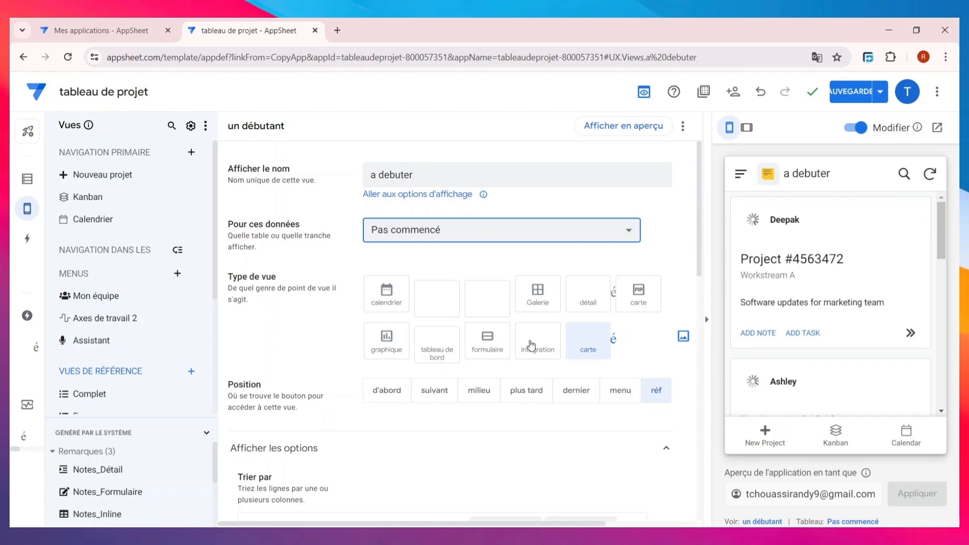
- In the view's card layout, set the title element to display the Description column
scroll(437, 335, down, 2)
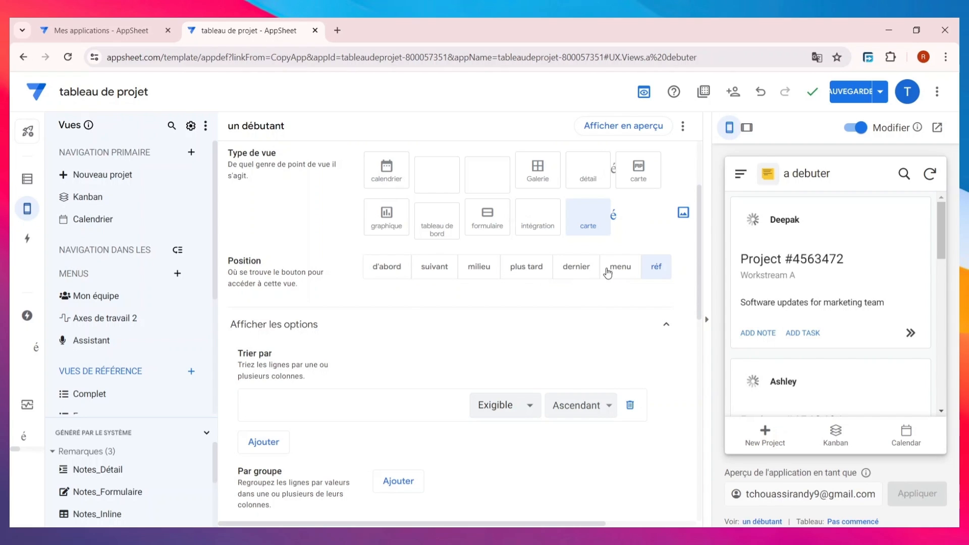
scroll(513, 299, down, 2)
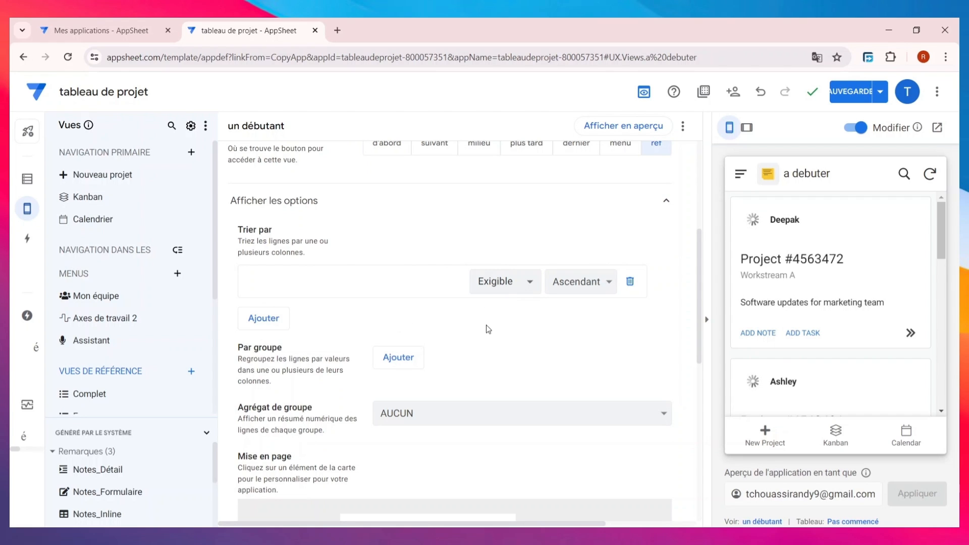
scroll(484, 332, down, 3)
scroll(481, 334, up, 2)
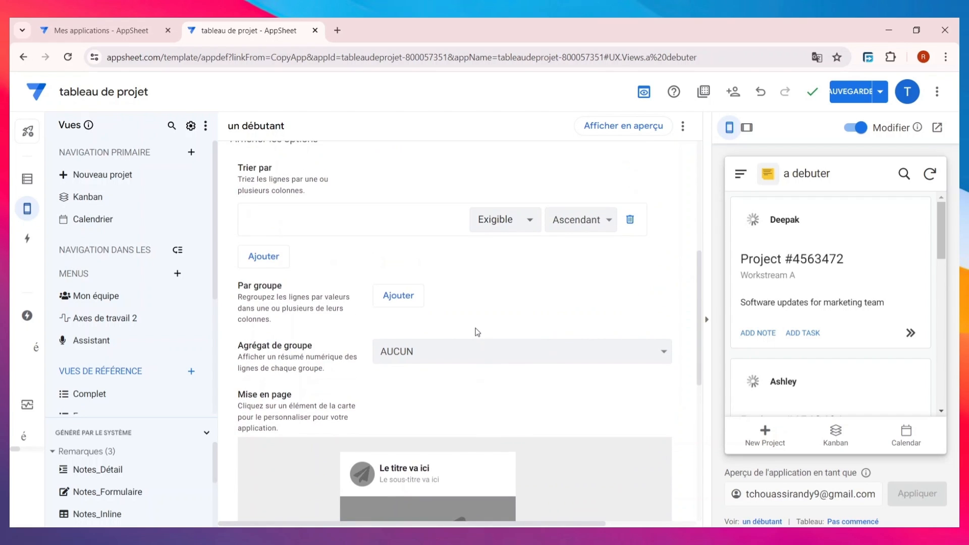
scroll(484, 333, down, 3)
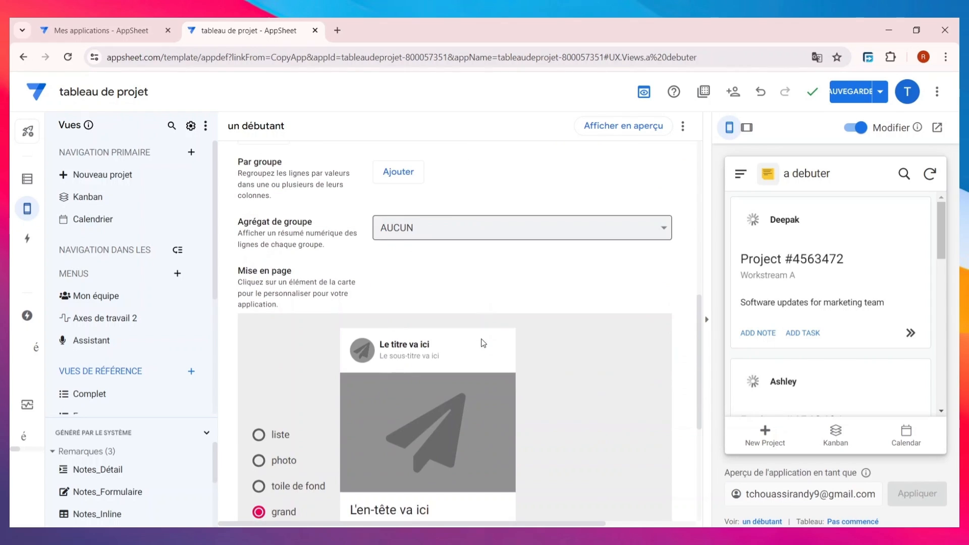
scroll(424, 320, down, 3)
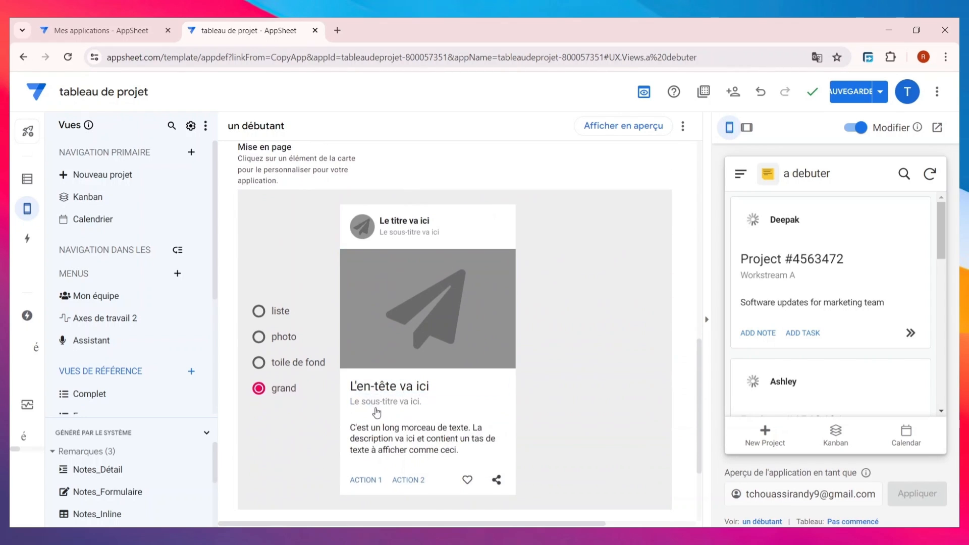
click(390, 223)
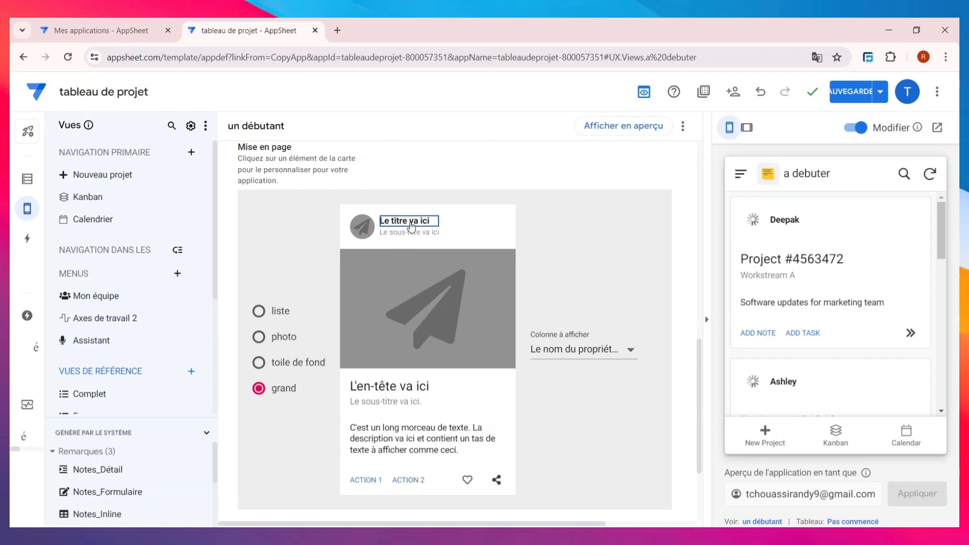
triple_click(412, 223)
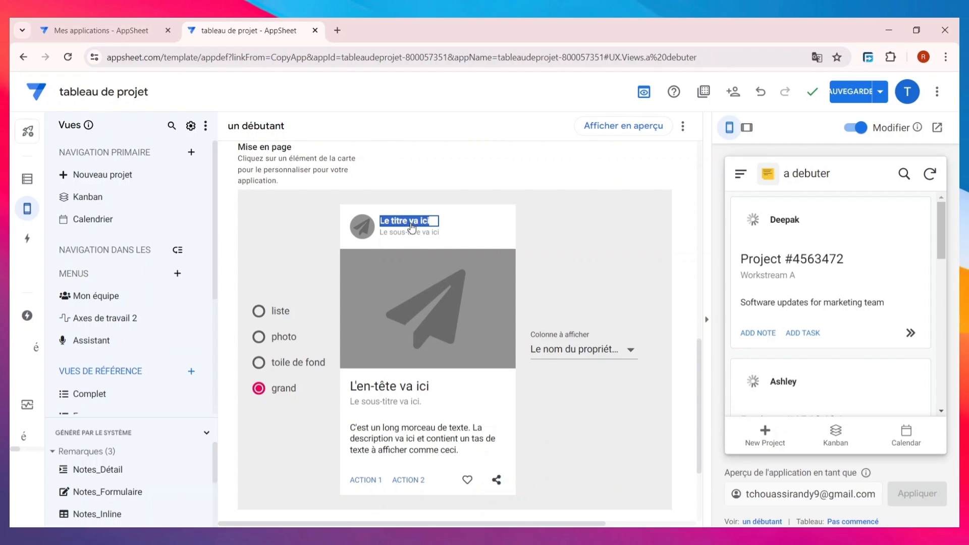
click(392, 226)
click(398, 225)
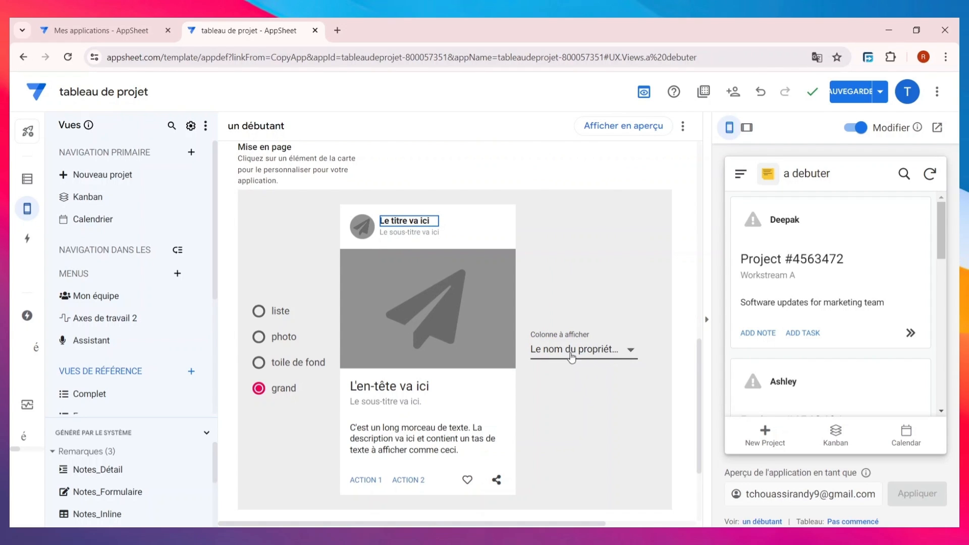
click(597, 351)
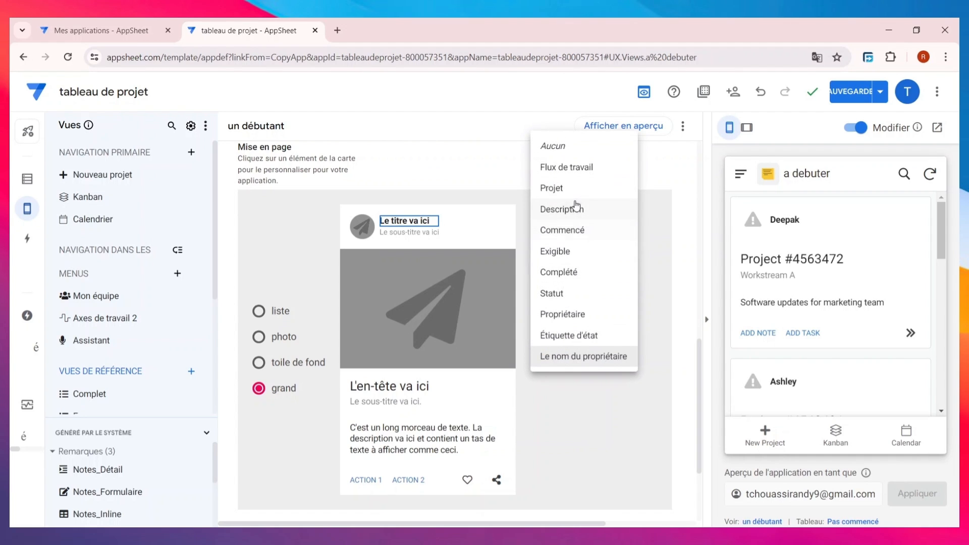
click(573, 209)
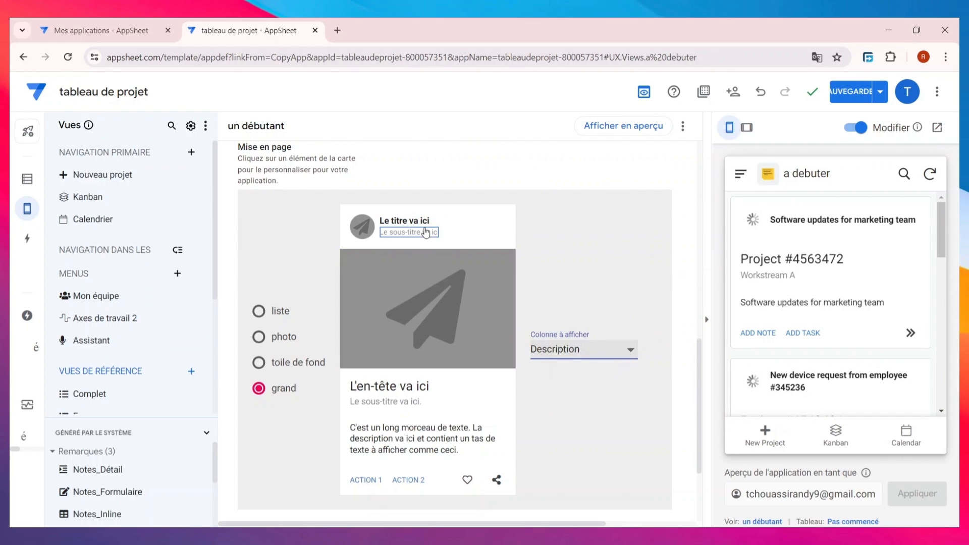
- Set the card's subtitle below the title to display the Statut column and check the cards in the preview
click(426, 232)
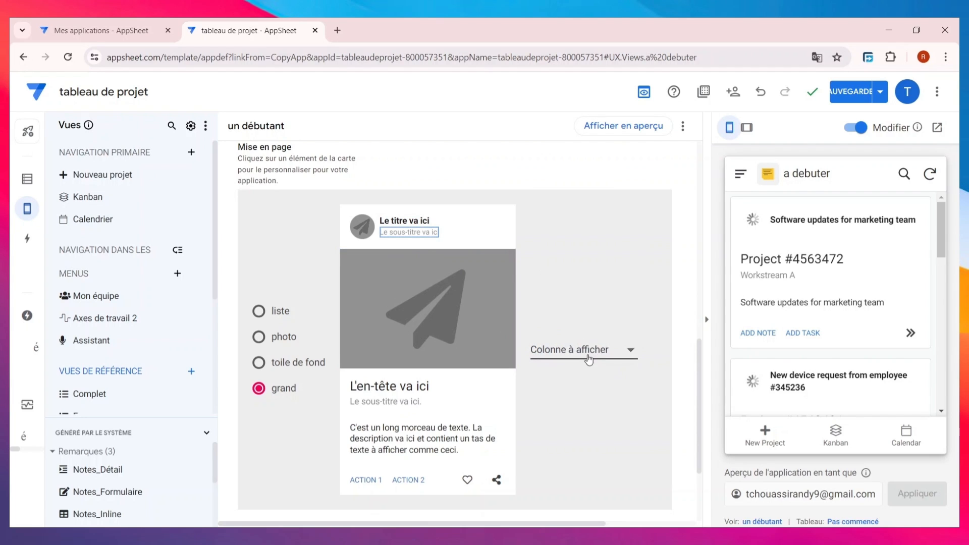
click(573, 350)
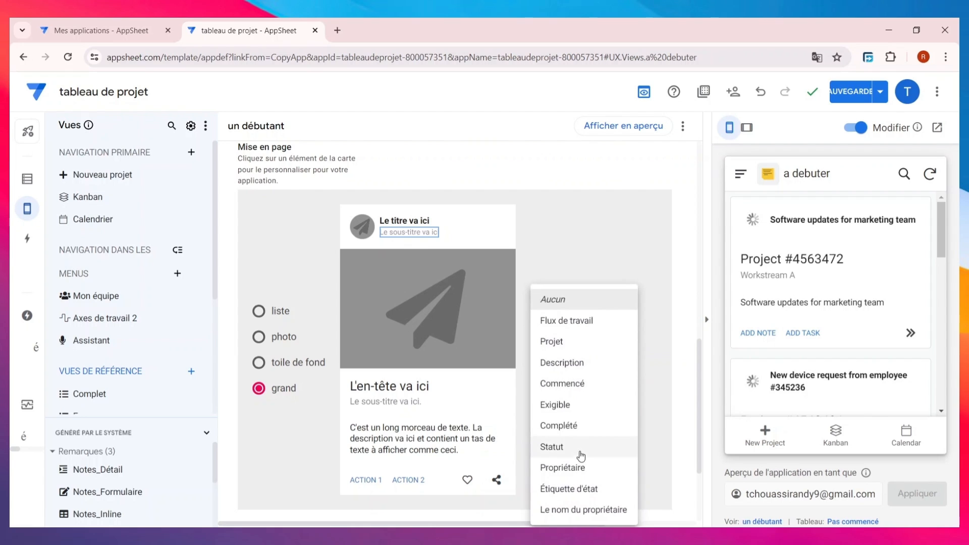
click(579, 447)
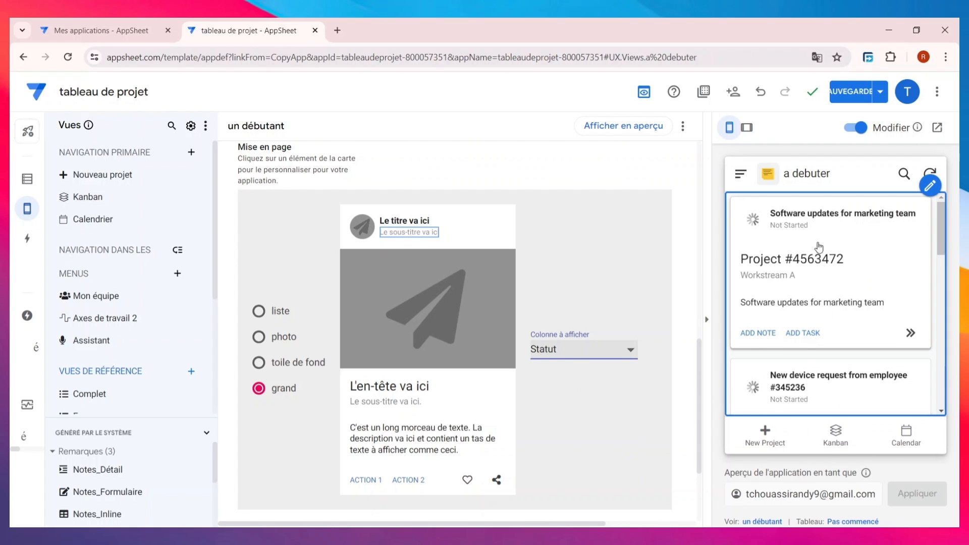
scroll(817, 298, down, 5)
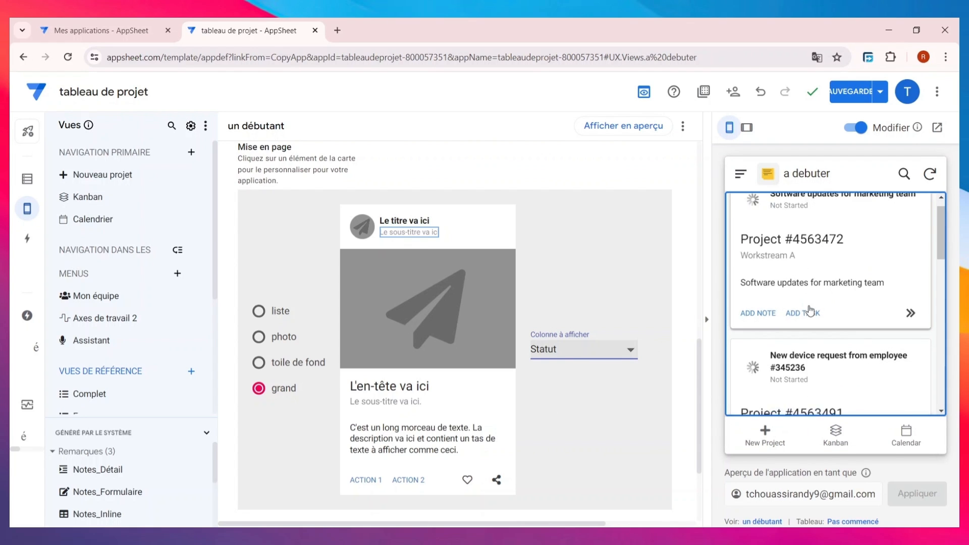
scroll(814, 310, up, 2)
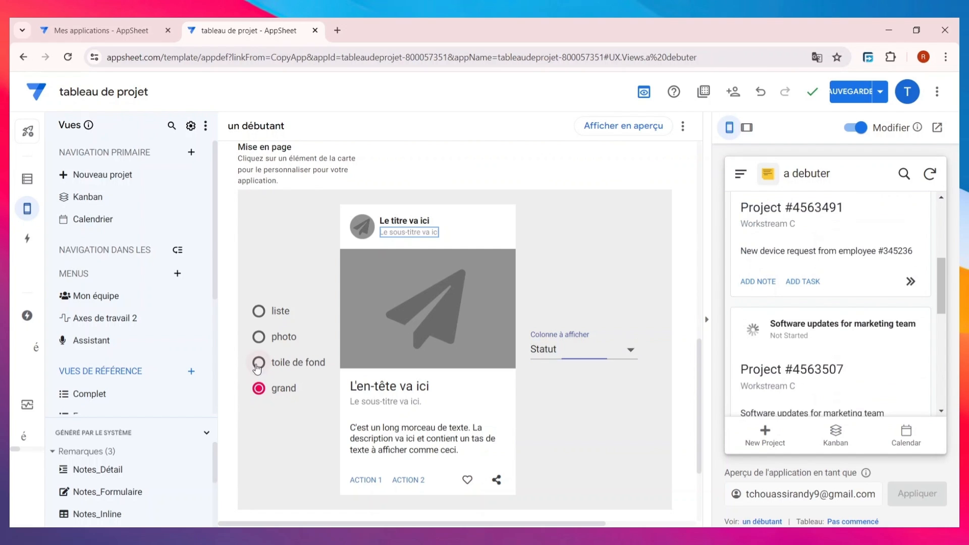
- Try the toile de fond, photo and liste card layouts and return to the grand layout
click(259, 363)
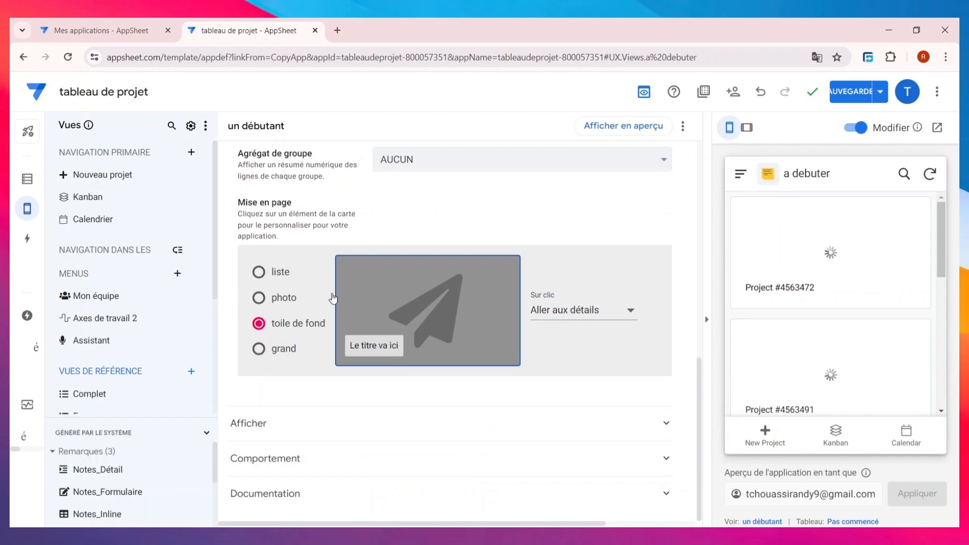
click(259, 297)
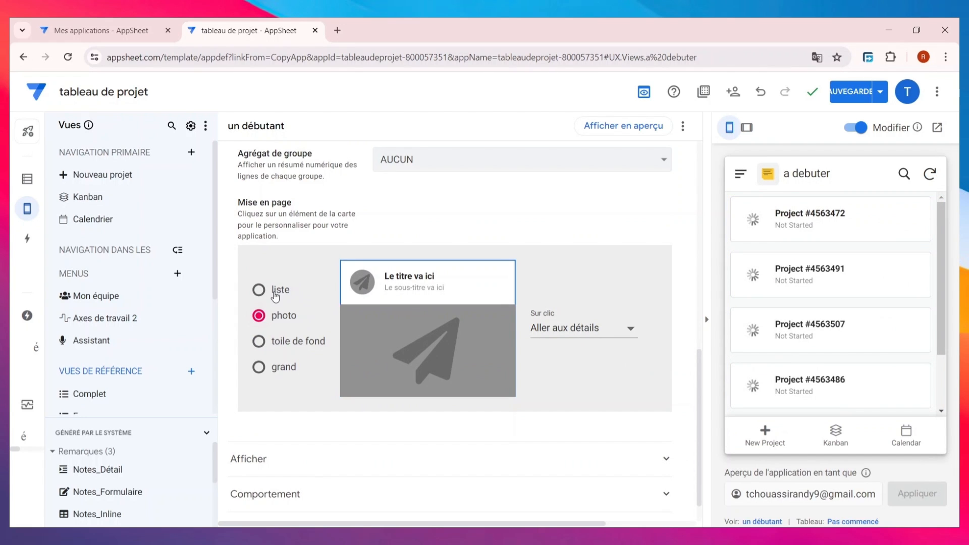
click(275, 291)
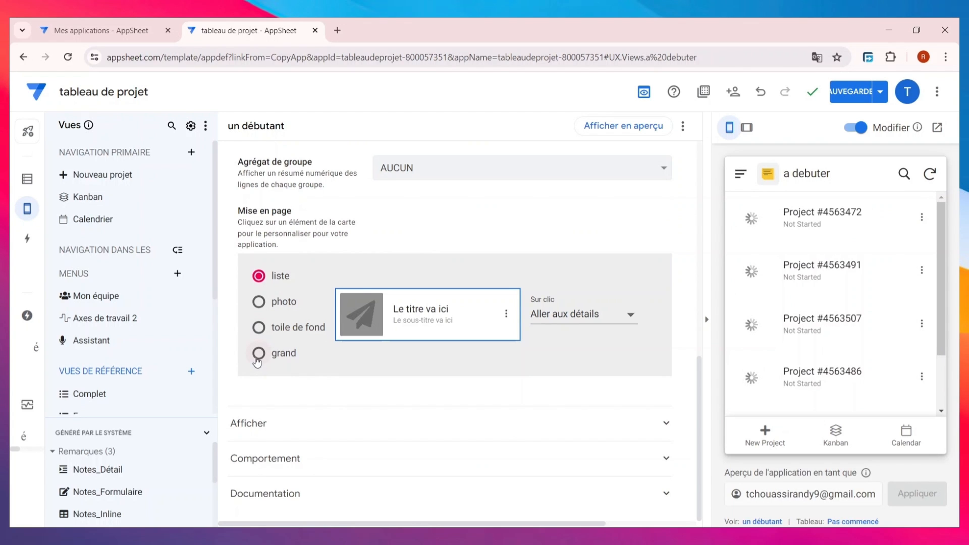
click(268, 352)
- Set the large image element of the grand card layout to display the Photo du propriétaire column
scroll(510, 385, down, 3)
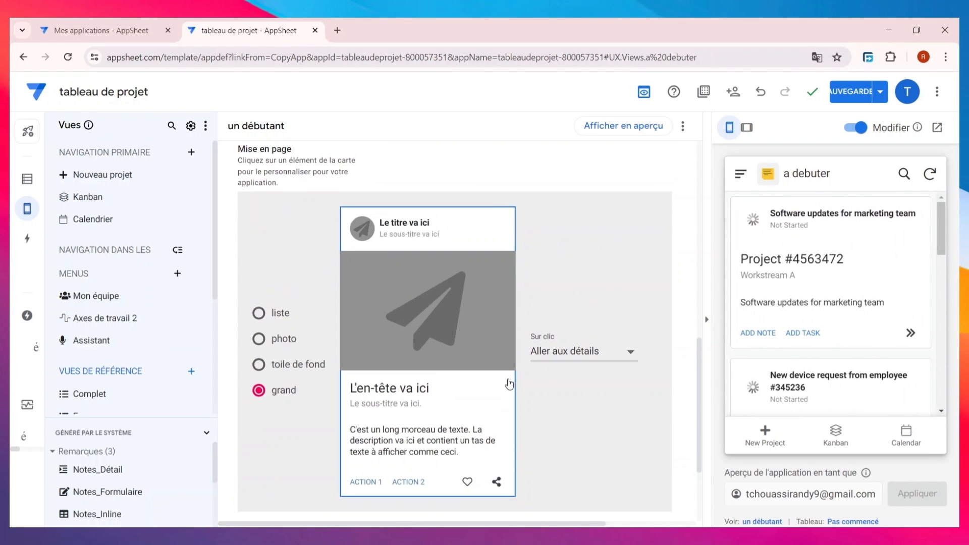
click(453, 268)
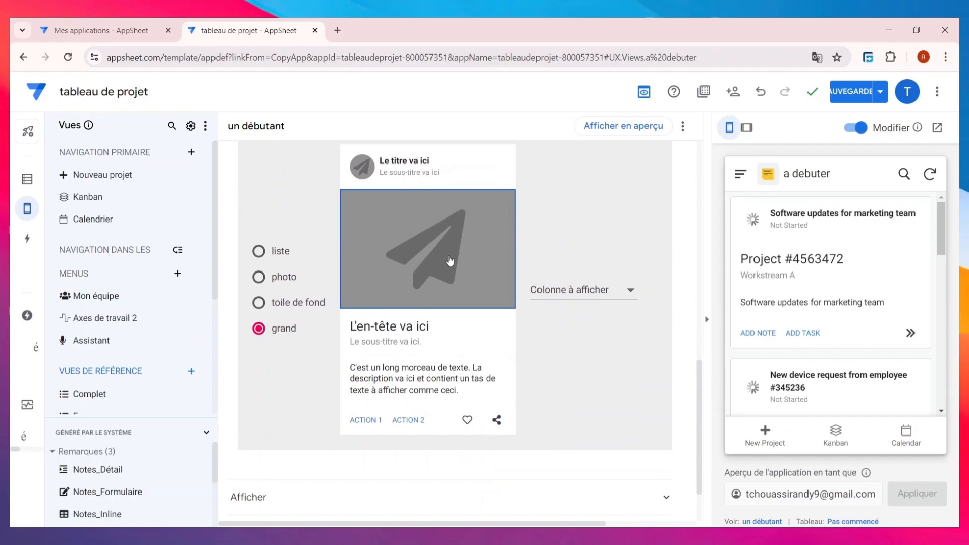
click(584, 302)
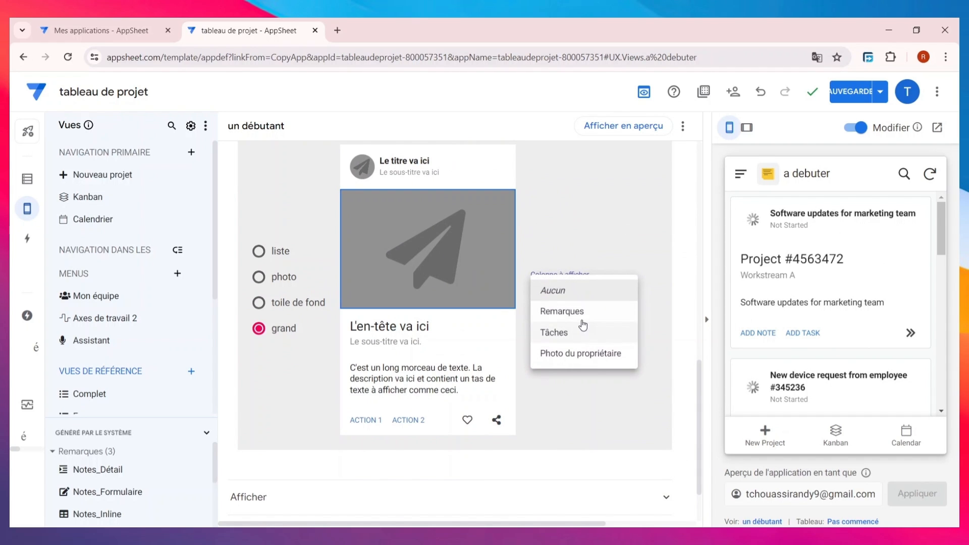
click(598, 356)
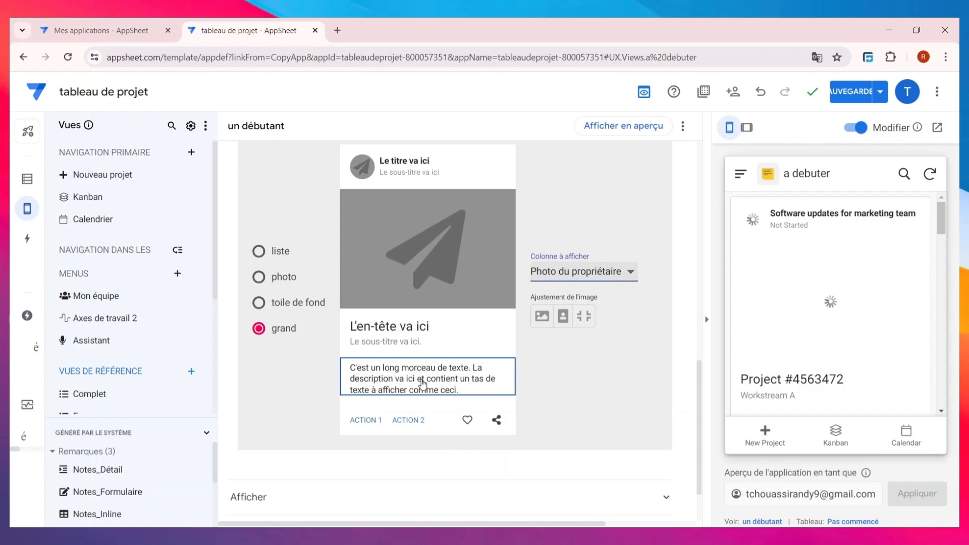
- Review the a debuter view's settings and card layout, and save the app
scroll(446, 365, up, 2)
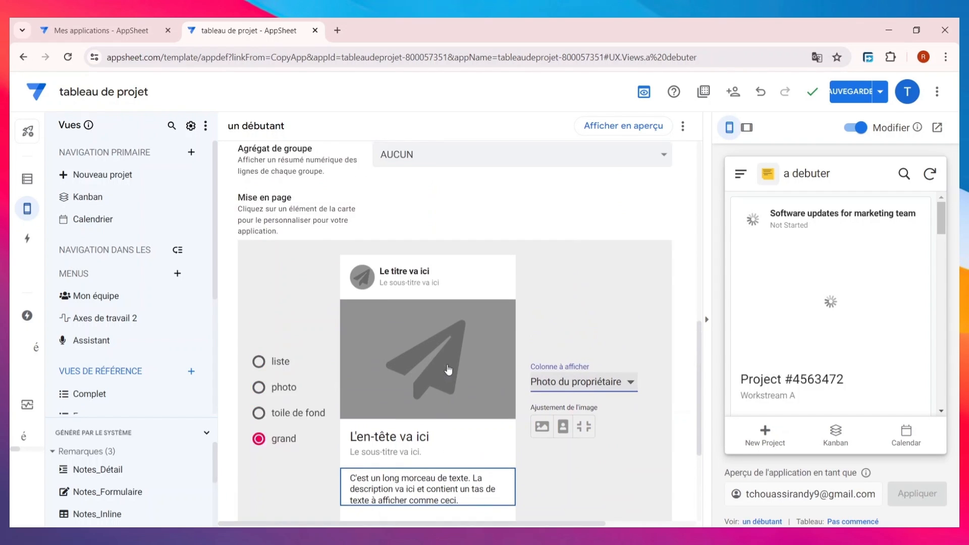
scroll(448, 368, down, 3)
scroll(451, 377, up, 2)
scroll(450, 376, up, 10)
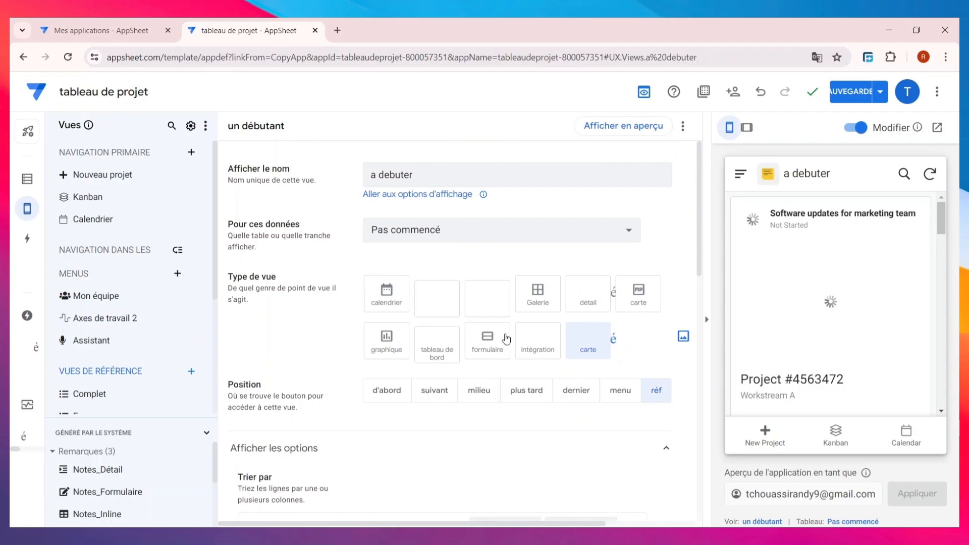
scroll(460, 421, down, 5)
scroll(458, 420, down, 6)
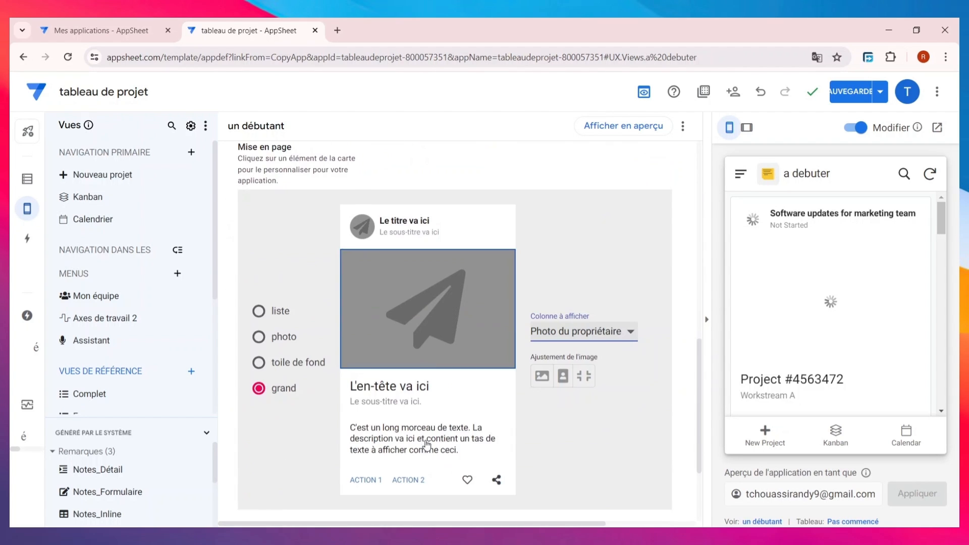
scroll(298, 367, up, 11)
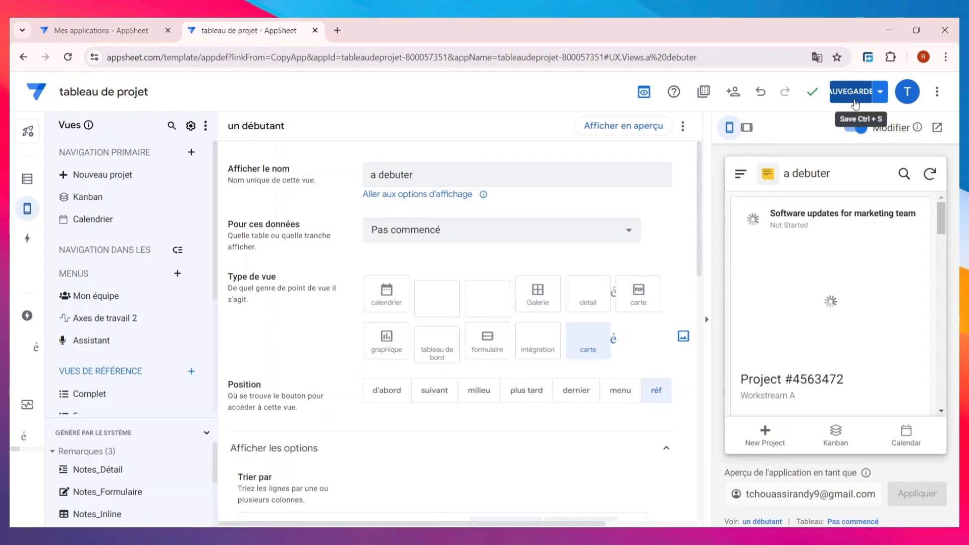
click(854, 99)
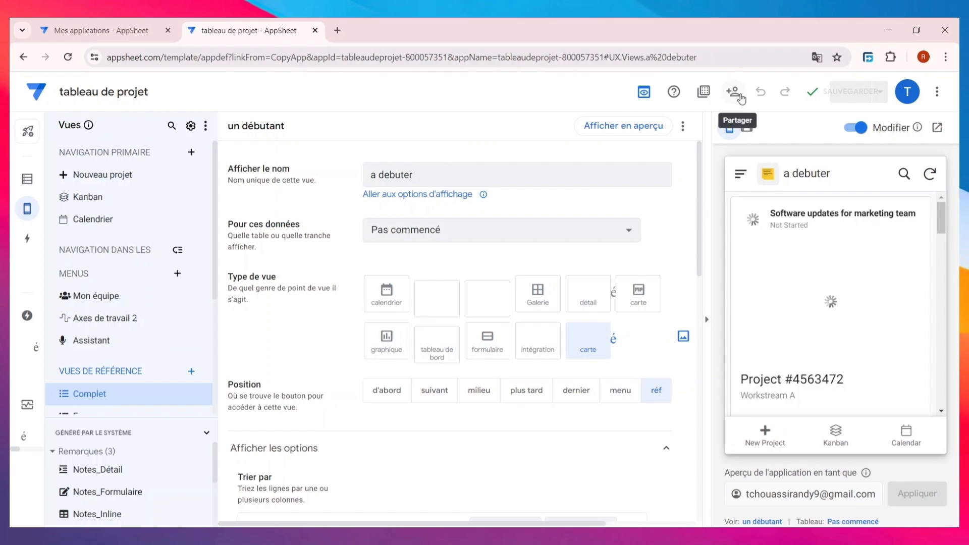
- Open the app's sharing links and copy the browser link (Lien du navigateur)
click(735, 92)
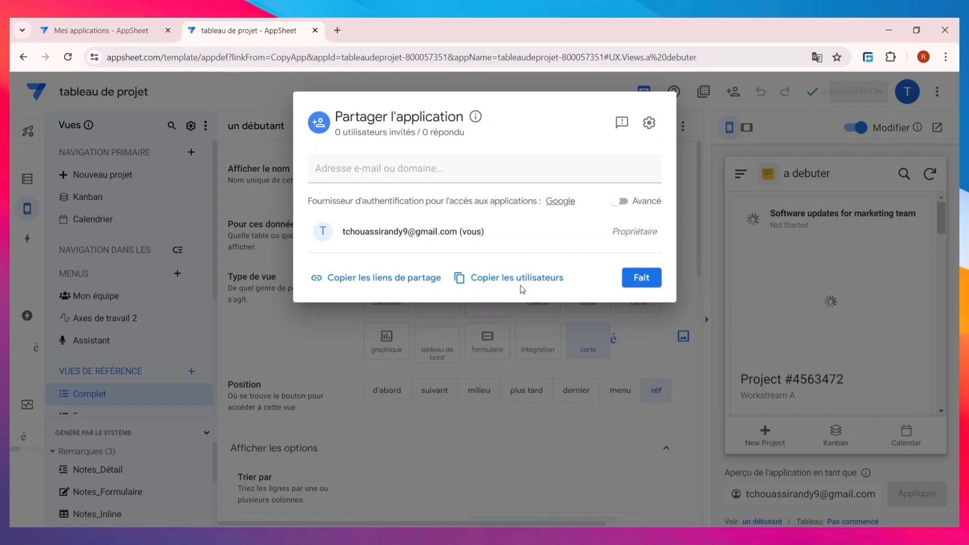
click(363, 284)
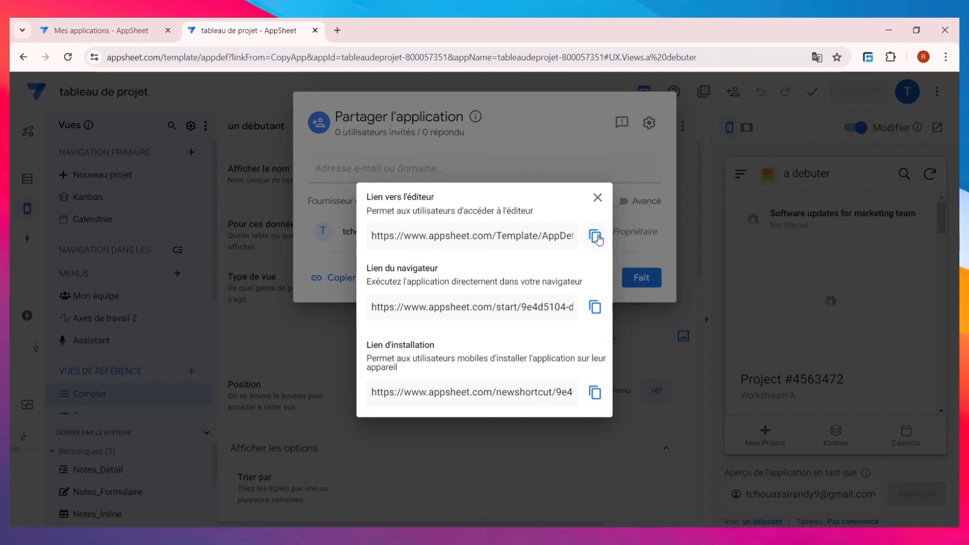
click(594, 309)
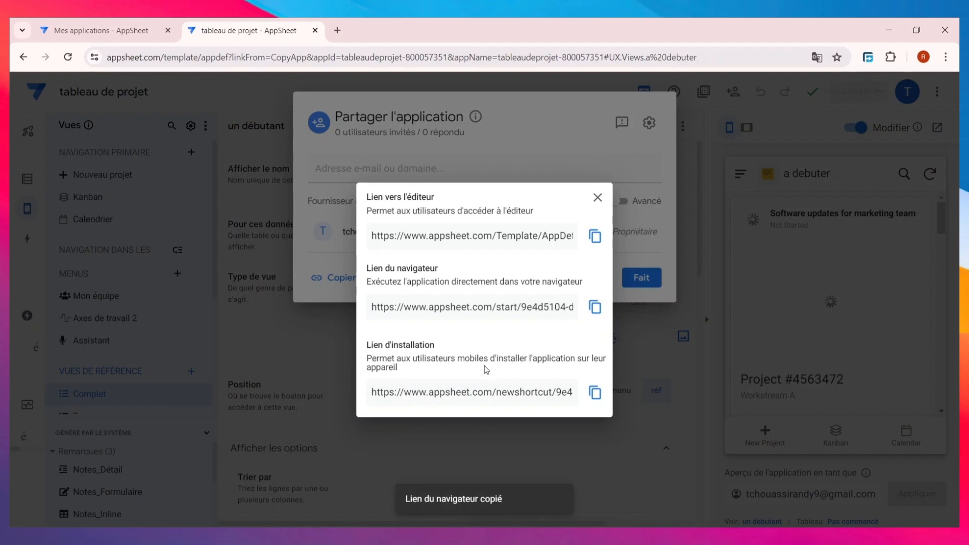